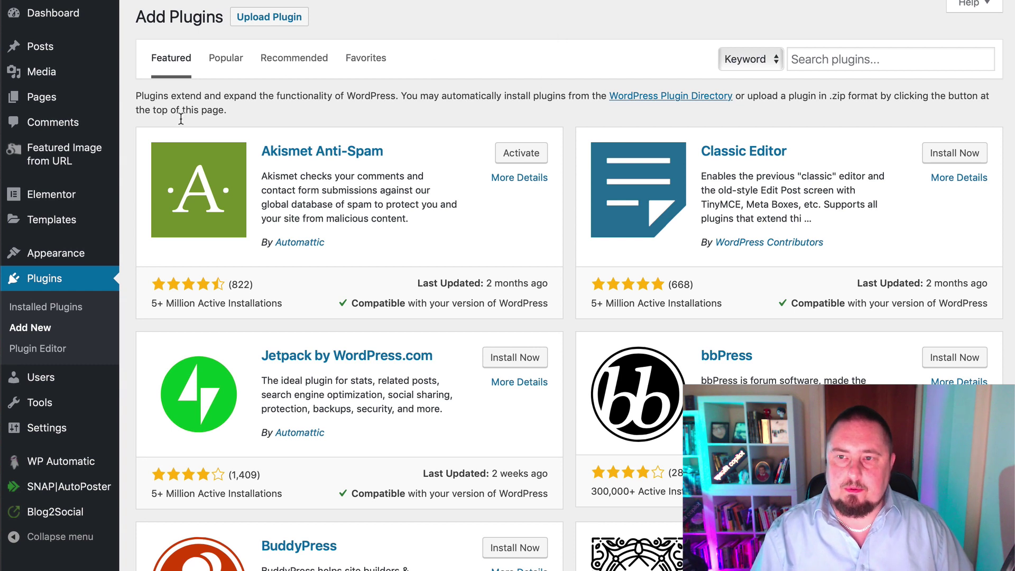
# Step: Search the plugin directory for "rank math", and install and activate the WordPress SEO Plugin – Rank Math
pyautogui.moveTo(45, 193)
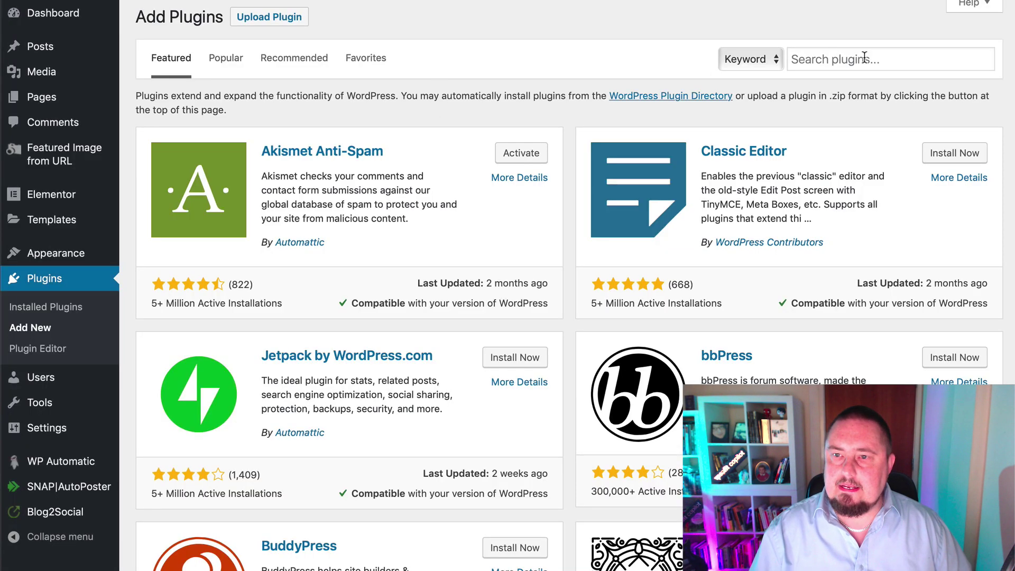
pyautogui.click(864, 56)
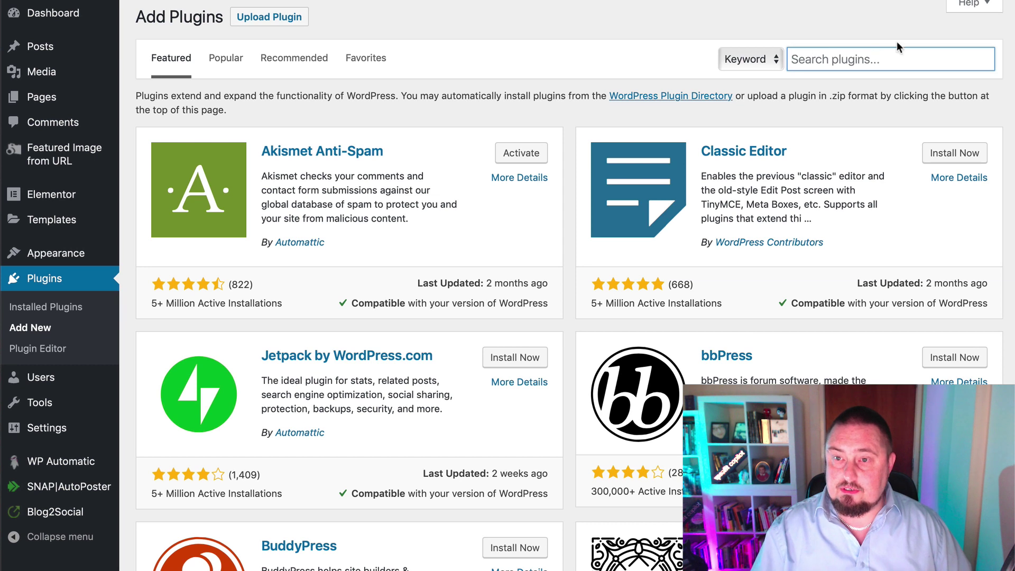
pyautogui.write('r')
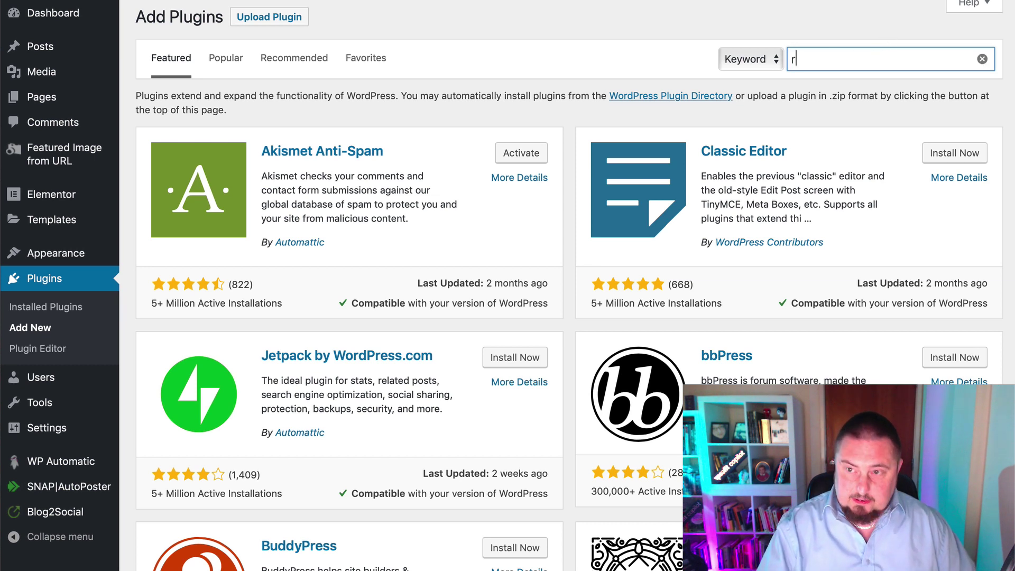
pyautogui.write('ank math')
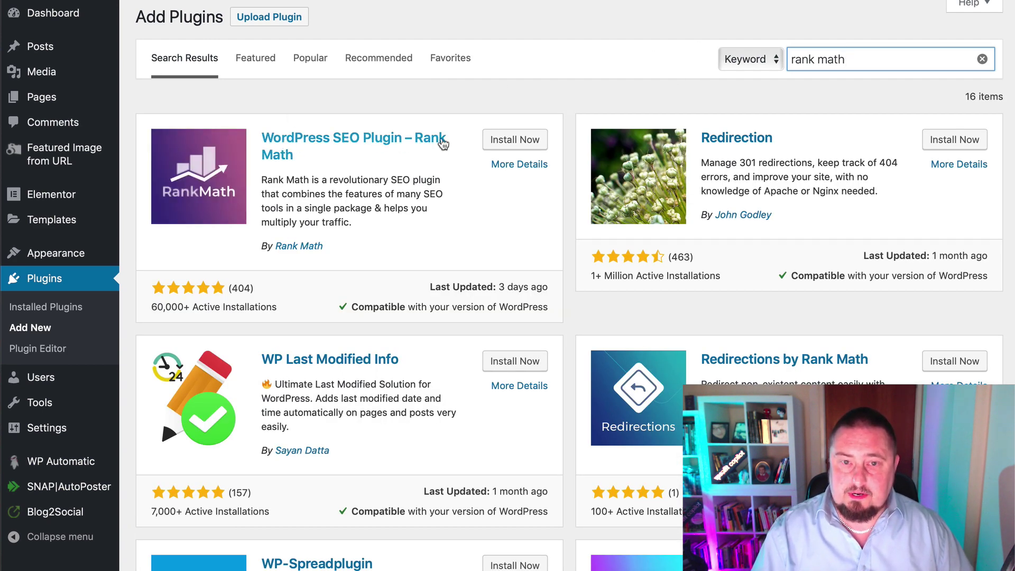
pyautogui.click(526, 138)
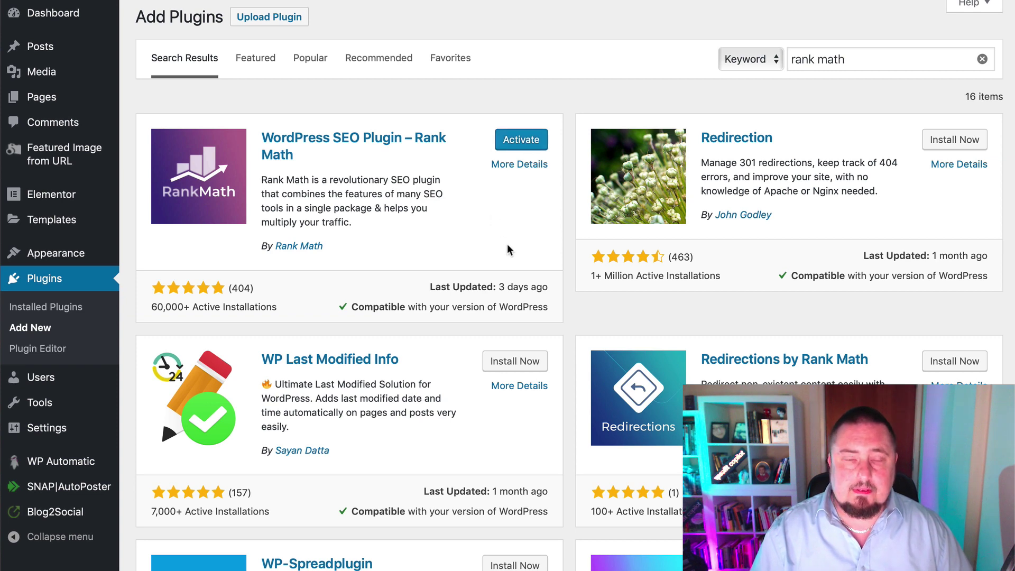
pyautogui.click(539, 143)
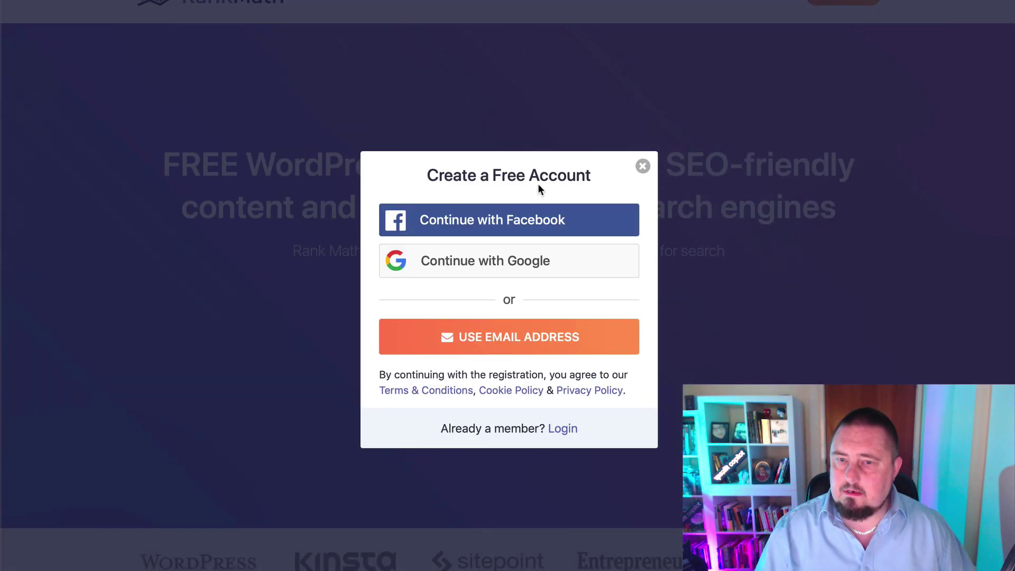
# Step: Create a free Rank Math account by continuing with the Facebook profile
pyautogui.click(517, 218)
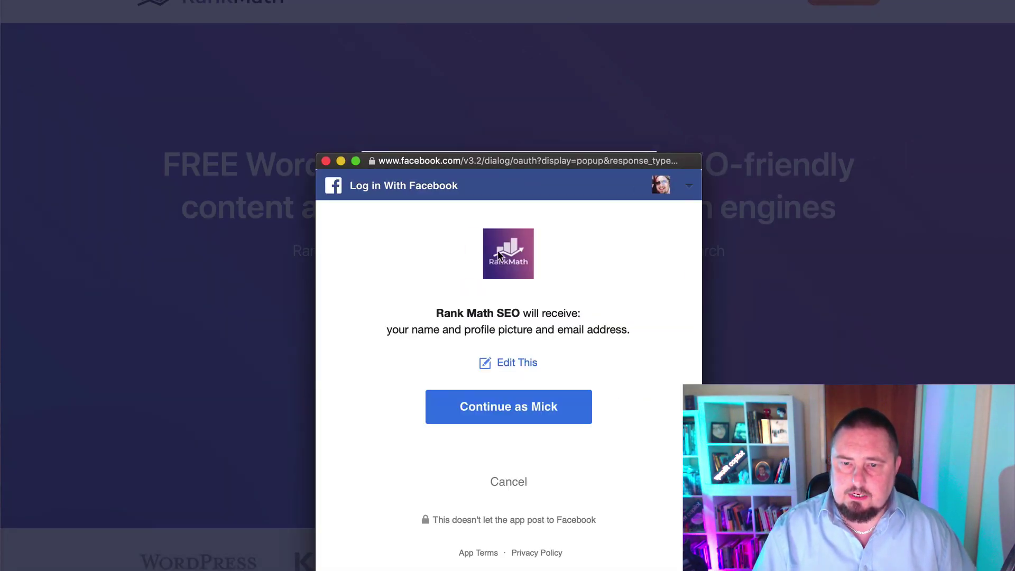
pyautogui.click(527, 408)
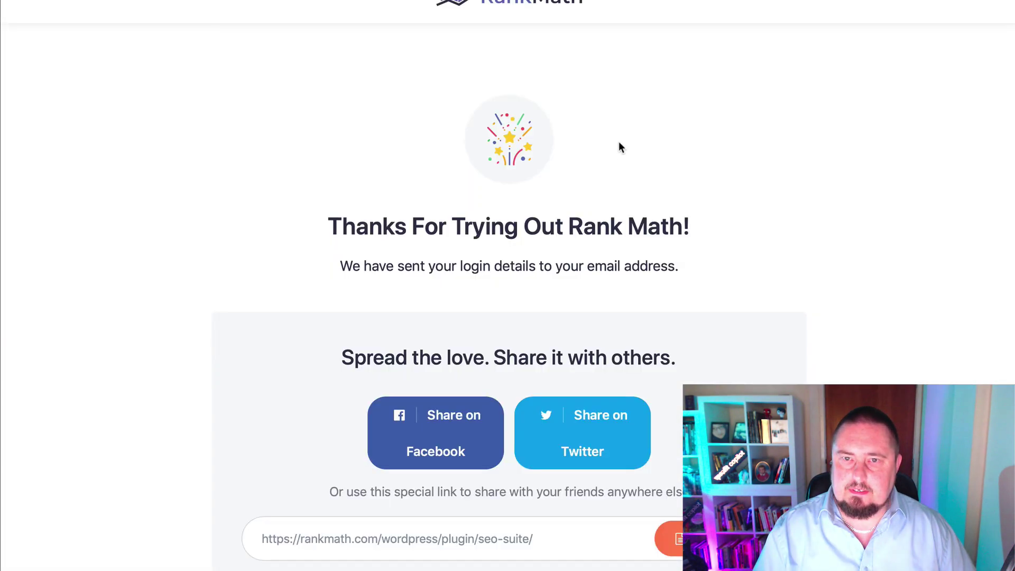
pyautogui.scroll(-3, 557, 264)
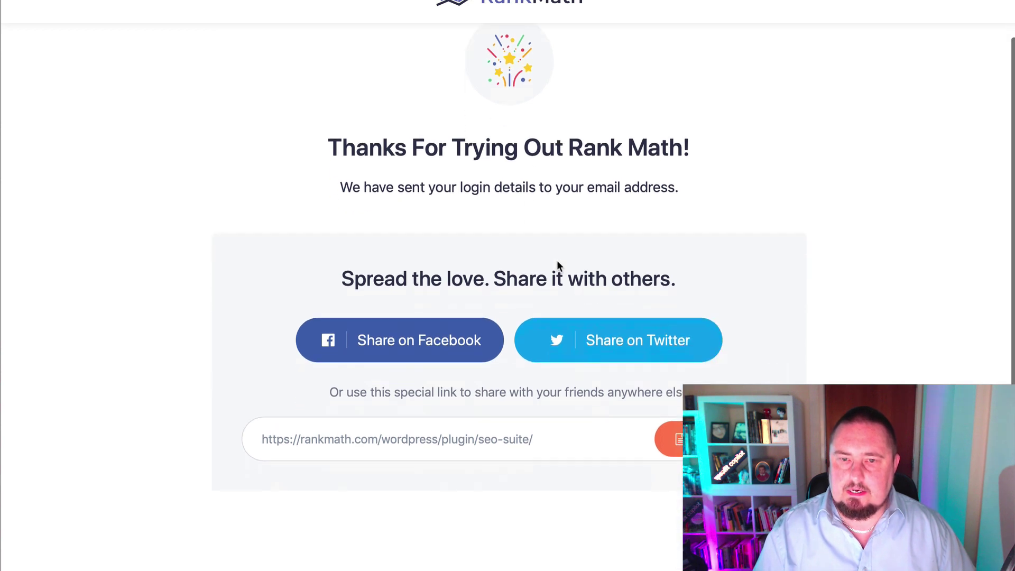
pyautogui.scroll(3, 537, 109)
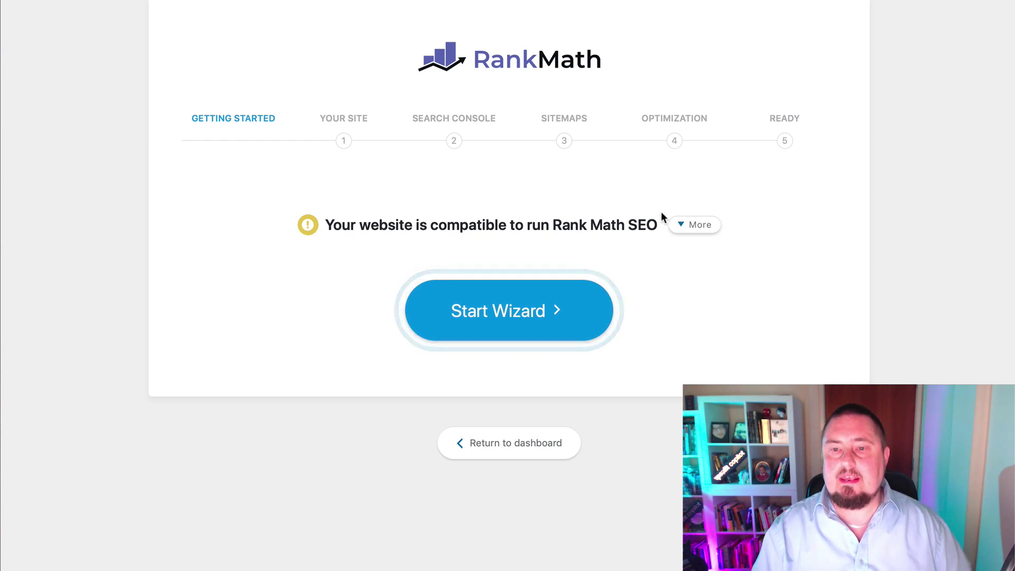
# Step: Review the website's detailed compatibility checks for Rank Math and start the setup wizard
pyautogui.click(686, 227)
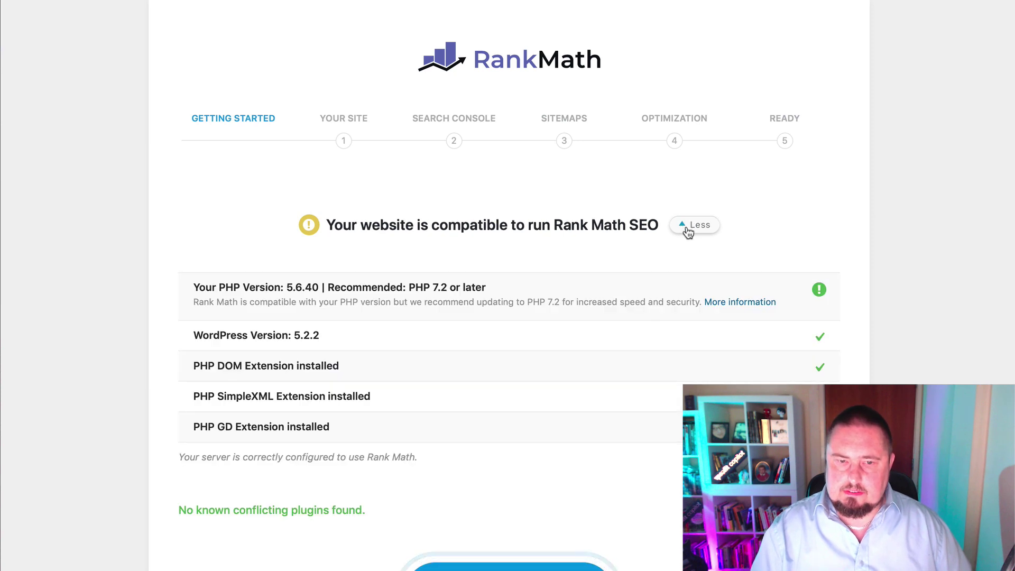
pyautogui.scroll(-3, 336, 410)
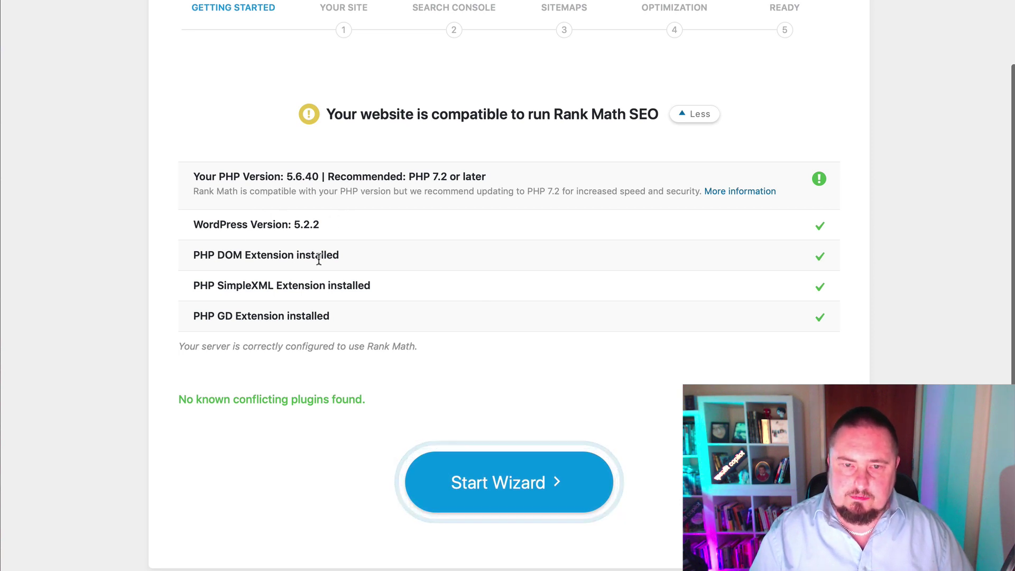
pyautogui.scroll(2, 355, 320)
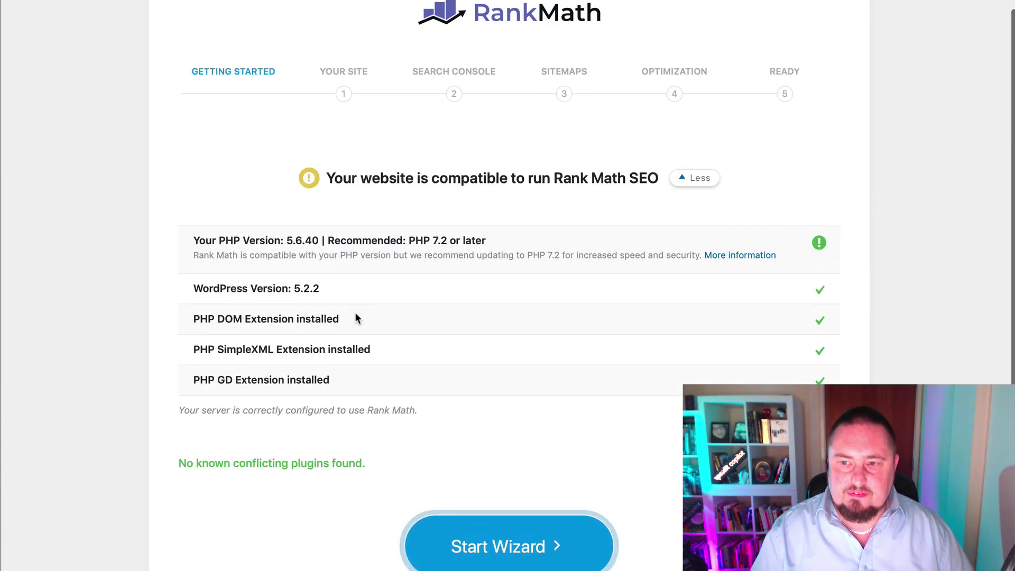
pyautogui.click(690, 177)
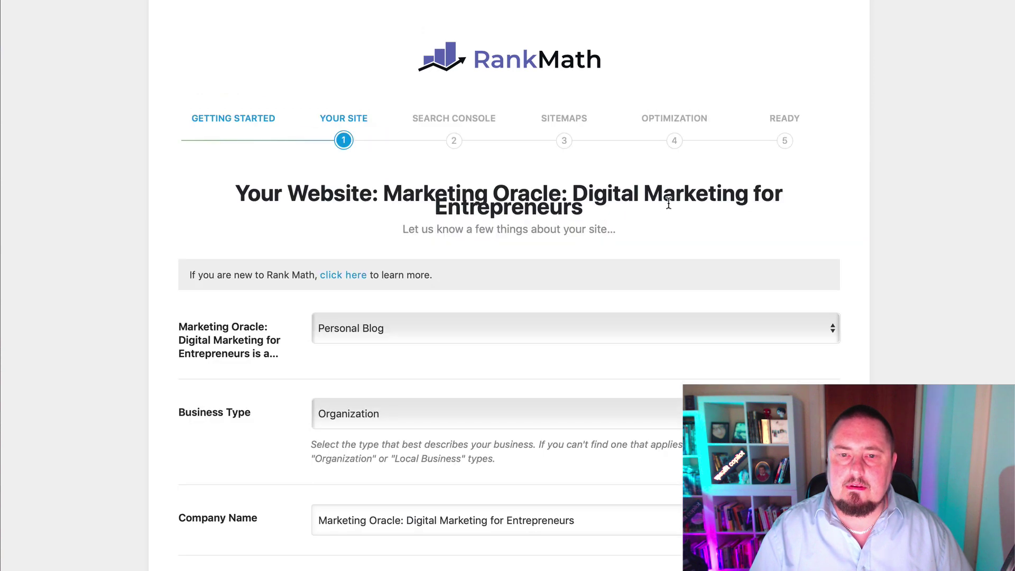
# Step: Set the website's type to Community Blog/News Site in the Your Site step
pyautogui.scroll(-3, 507, 285)
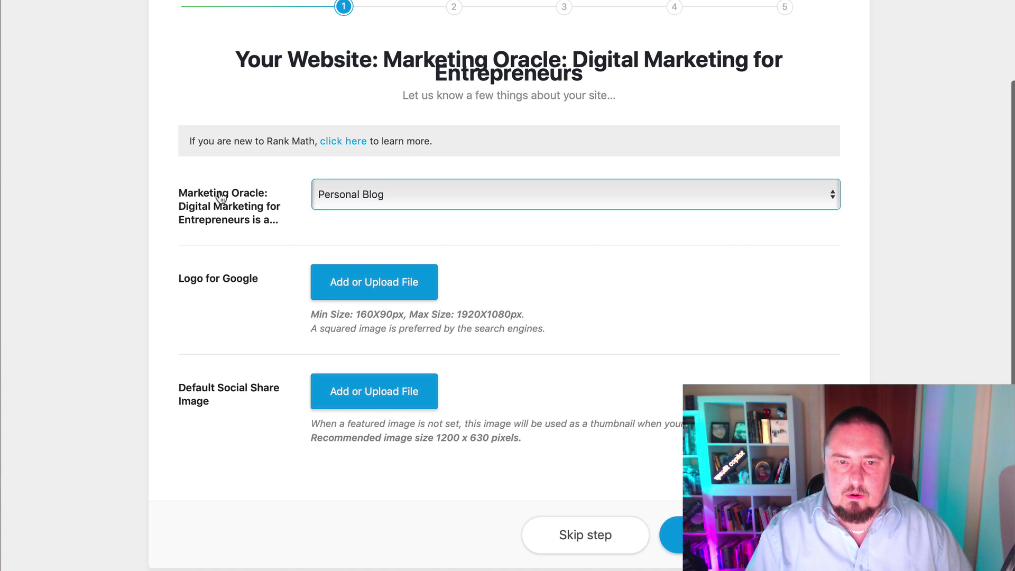
pyautogui.click(414, 195)
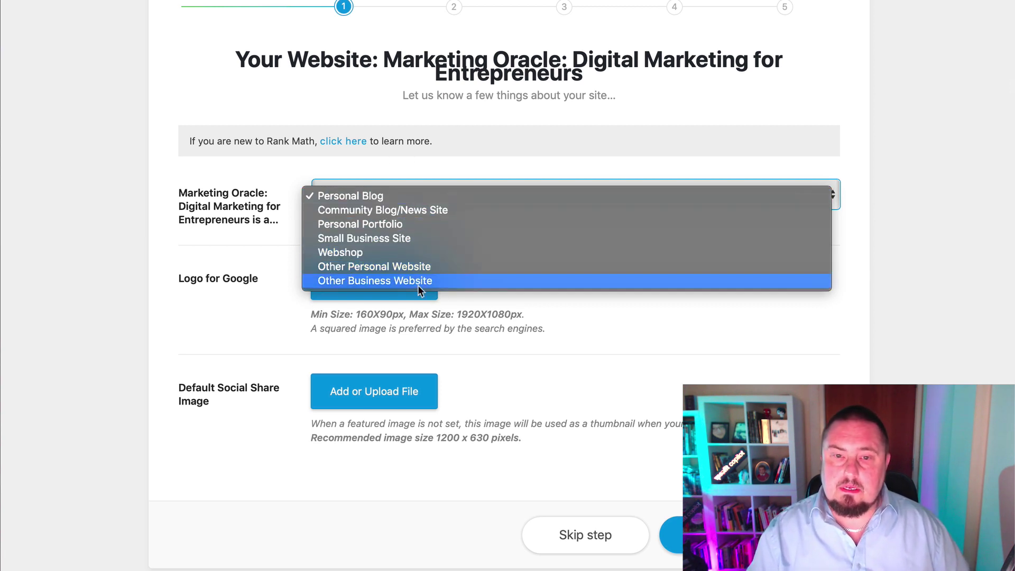
pyautogui.click(386, 210)
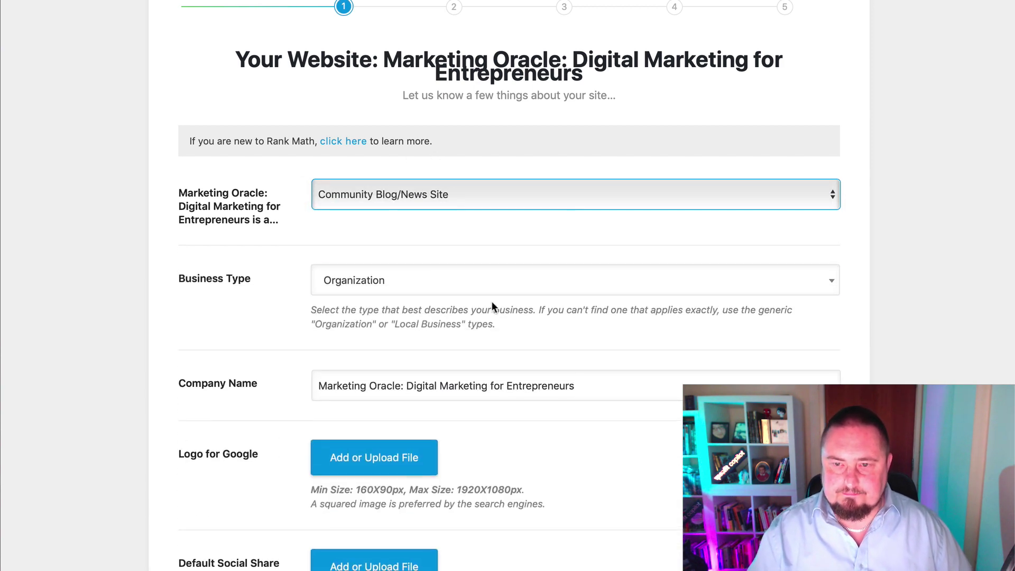
# Step: Browse the available business types for one that suits the site, and leave Organization selected
pyautogui.scroll(-2, 491, 306)
pyautogui.click(380, 230)
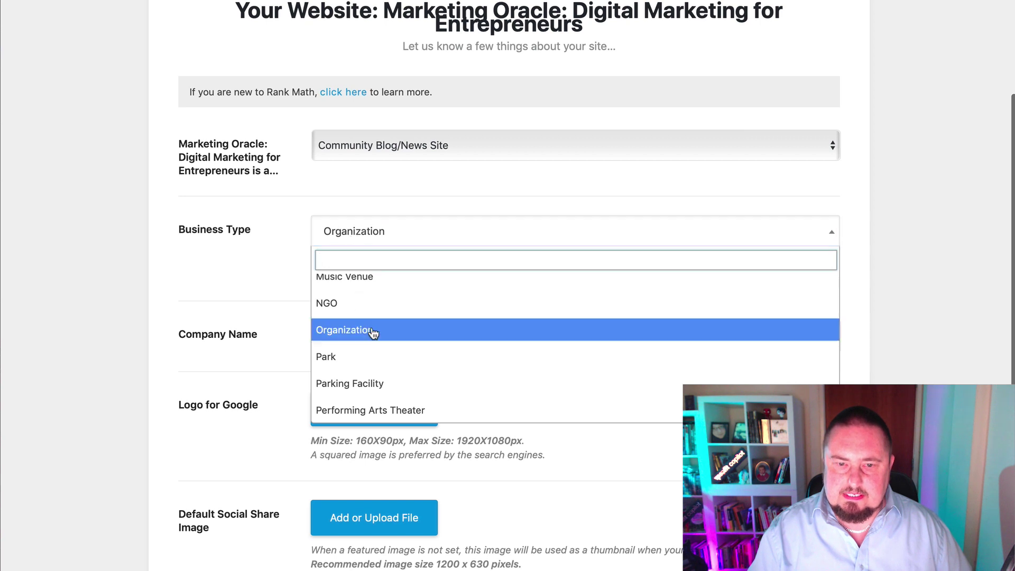
pyautogui.scroll(5, 391, 349)
pyautogui.moveTo(832, 347); pyautogui.dragTo(847, 413)
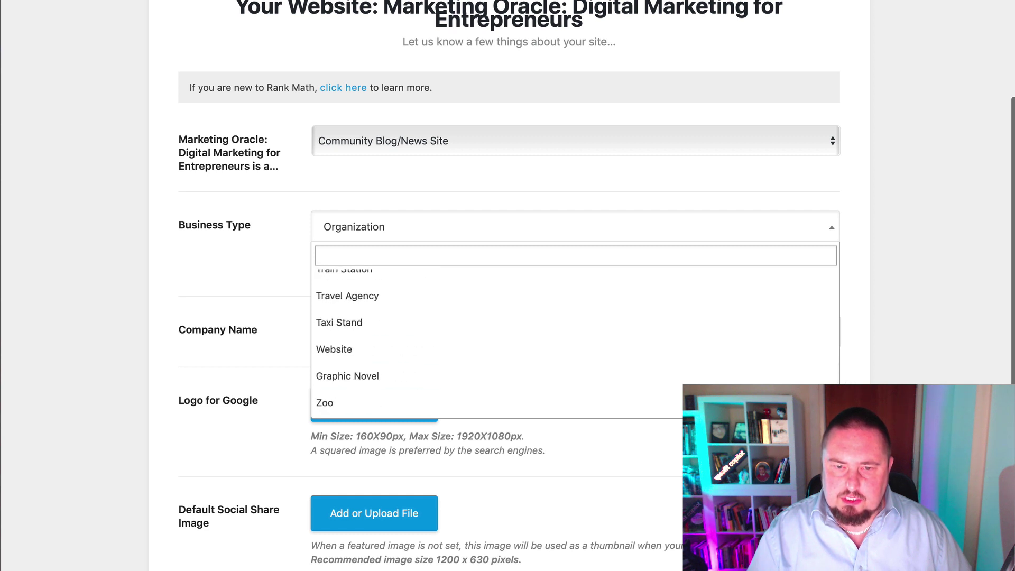
pyautogui.scroll(10, 418, 328)
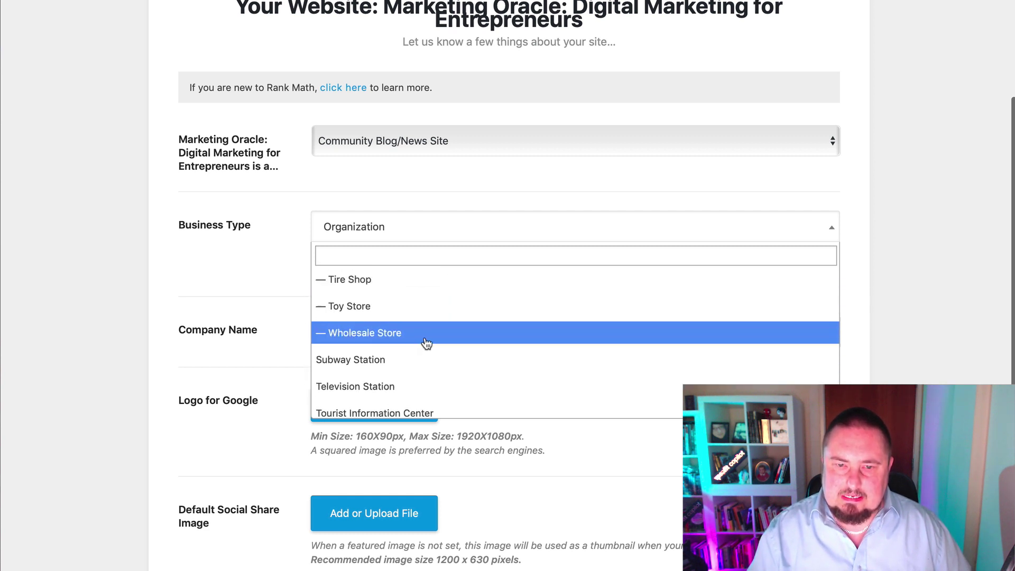
pyautogui.scroll(10, 426, 349)
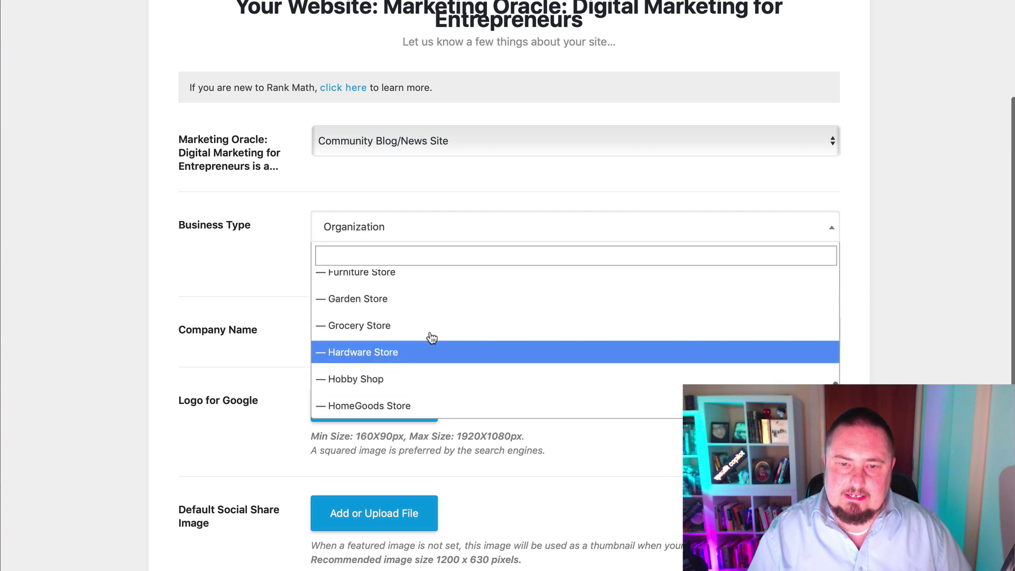
pyautogui.scroll(15, 439, 360)
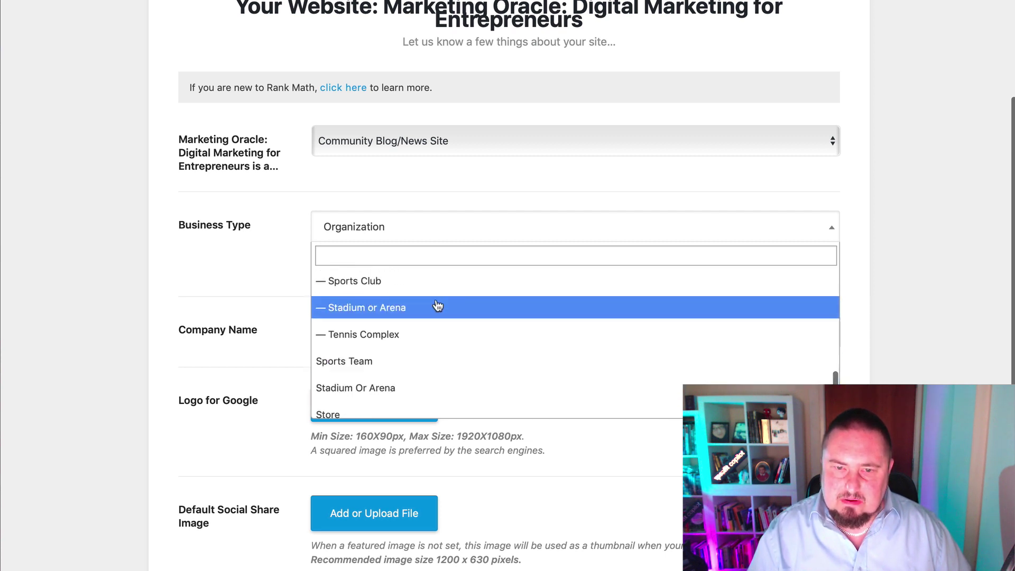
pyautogui.scroll(15, 449, 317)
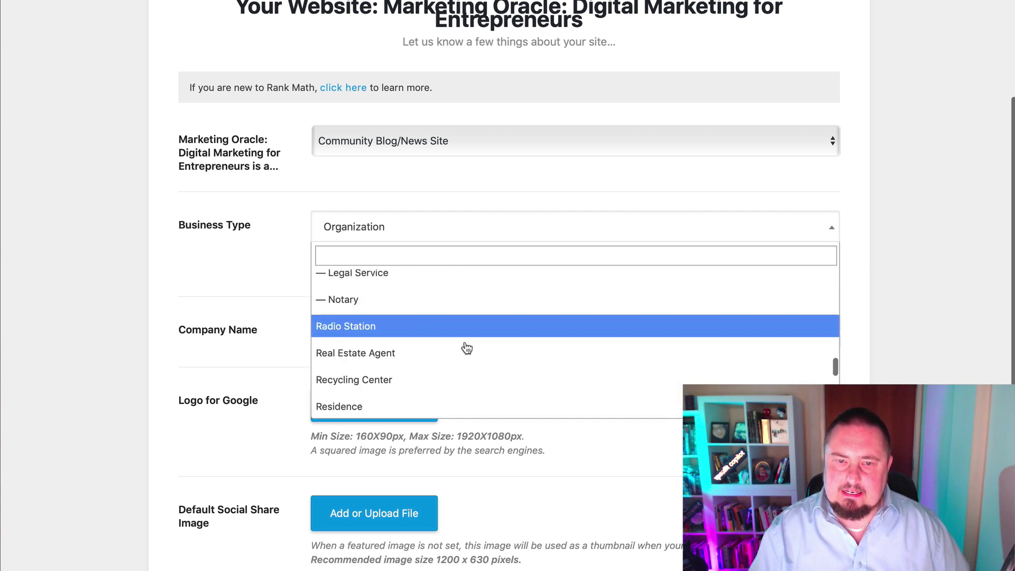
pyautogui.scroll(15, 455, 325)
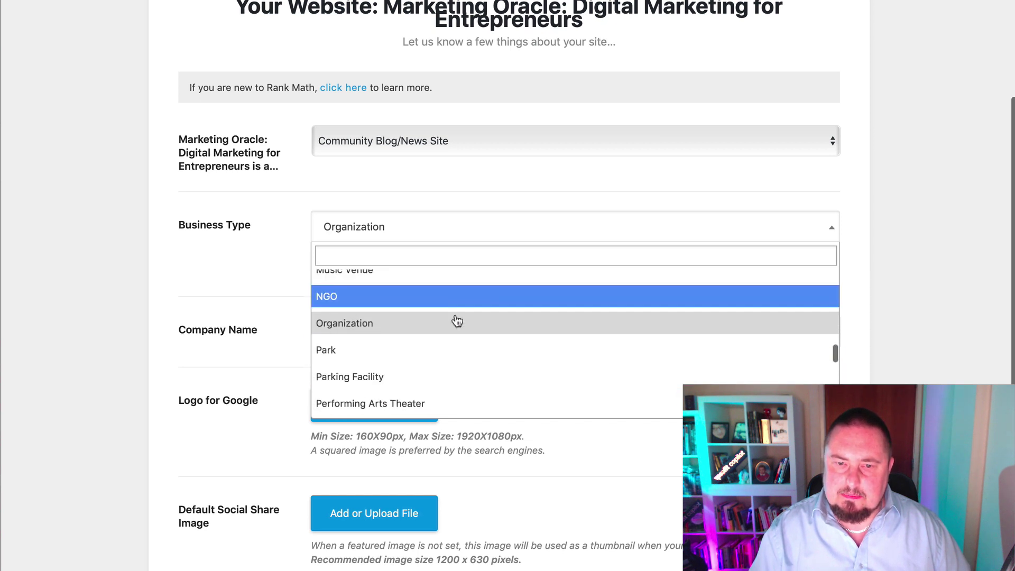
pyautogui.click(614, 164)
# Step: Check the company name field and continue to the Google Search Console step without changing the name
pyautogui.scroll(-3, 614, 164)
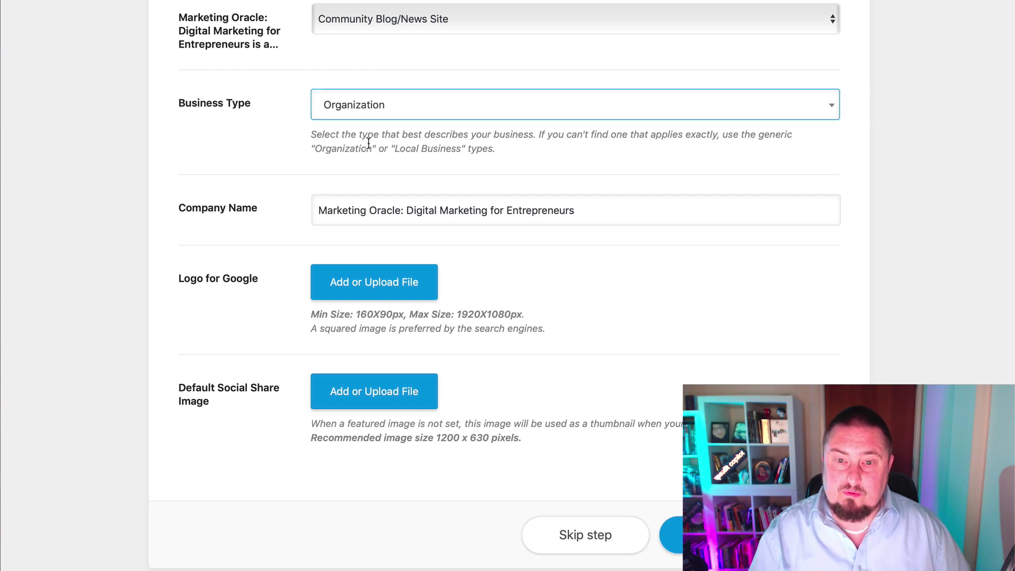
pyautogui.click(388, 197)
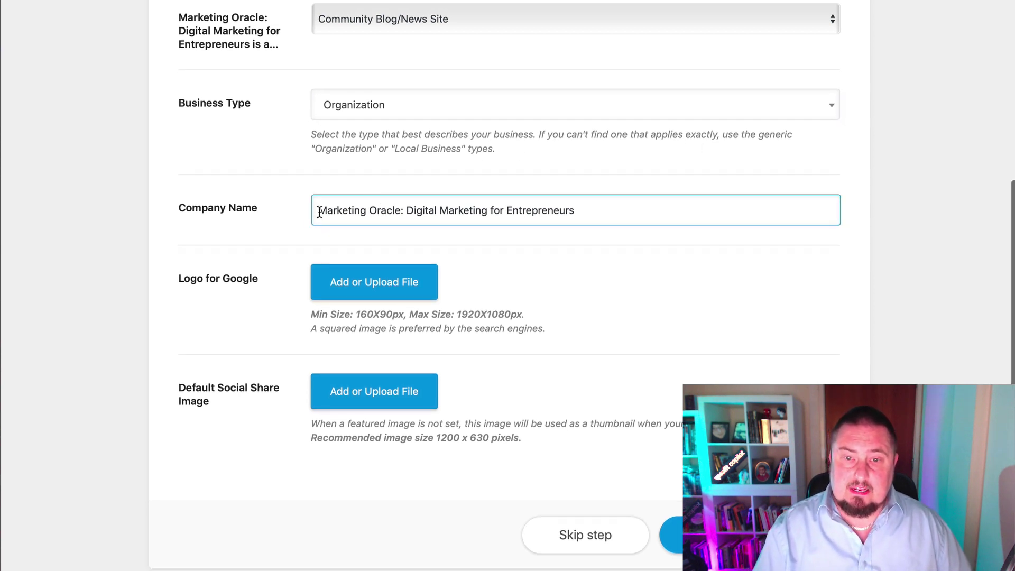
pyautogui.click(317, 248)
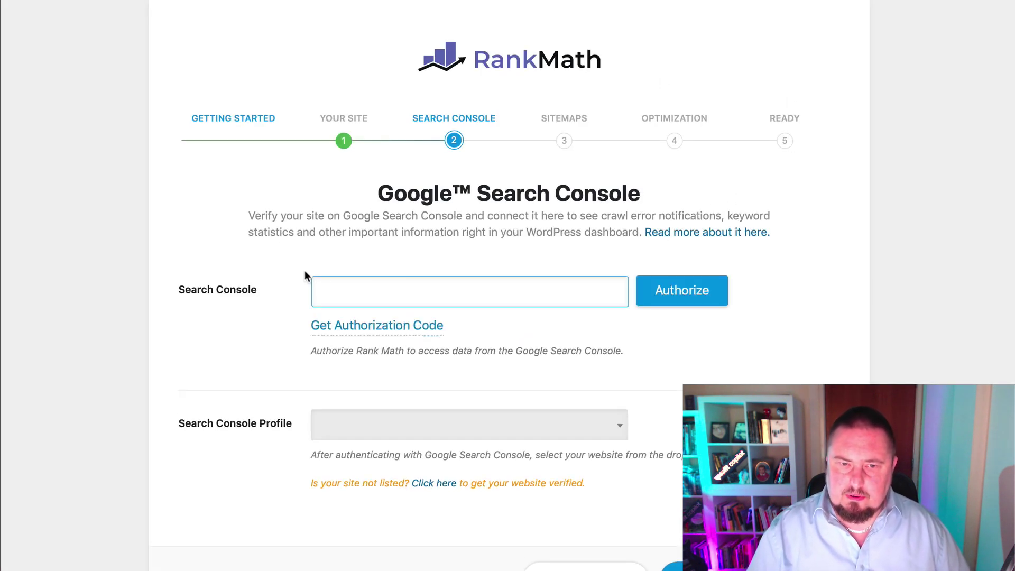
# Step: Look over the Search Console authorization and profile fields and continue to the Sitemap step, leaving both empty
pyautogui.click(394, 329)
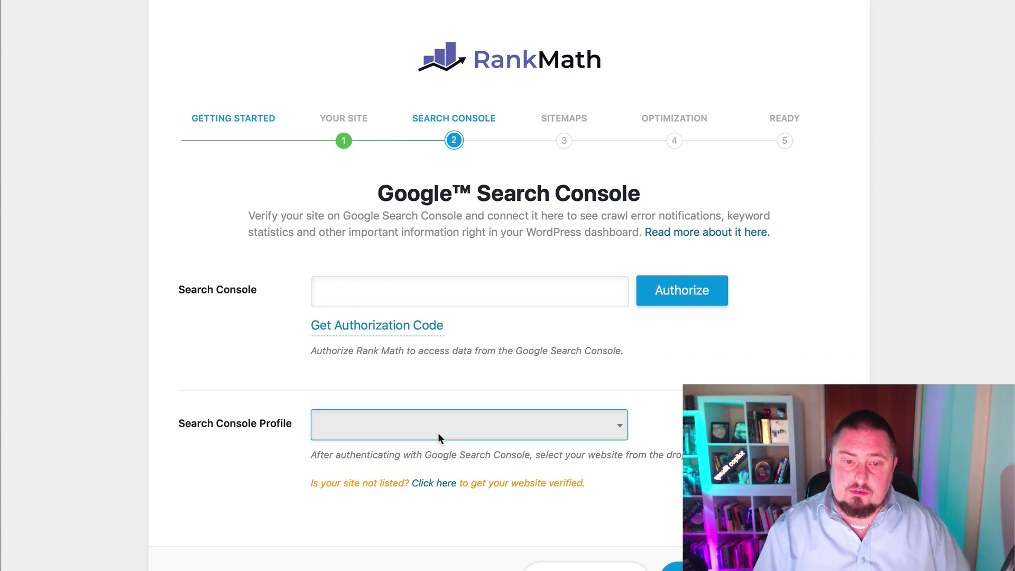
pyautogui.click(357, 427)
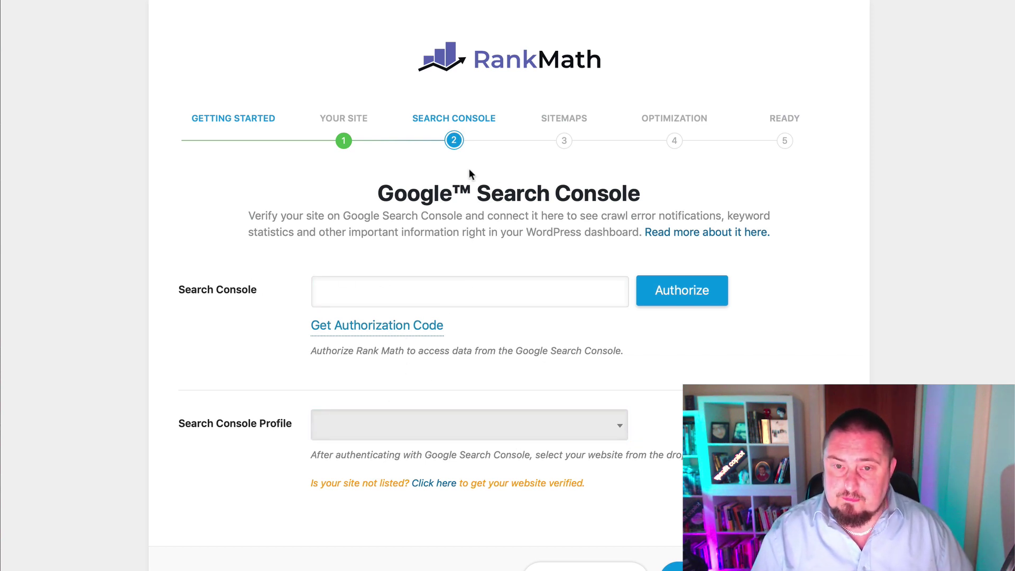
pyautogui.scroll(-1, 671, 460)
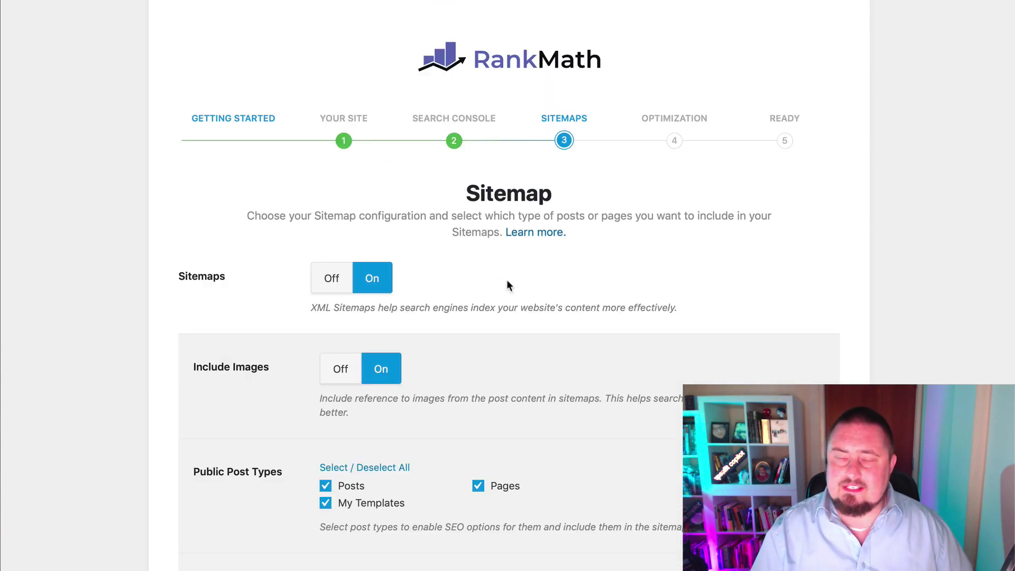
# Step: Review the sitemap, image, post type and taxonomy settings, leave them all enabled and continue to the SEO Tweaks step
pyautogui.scroll(-1, 542, 384)
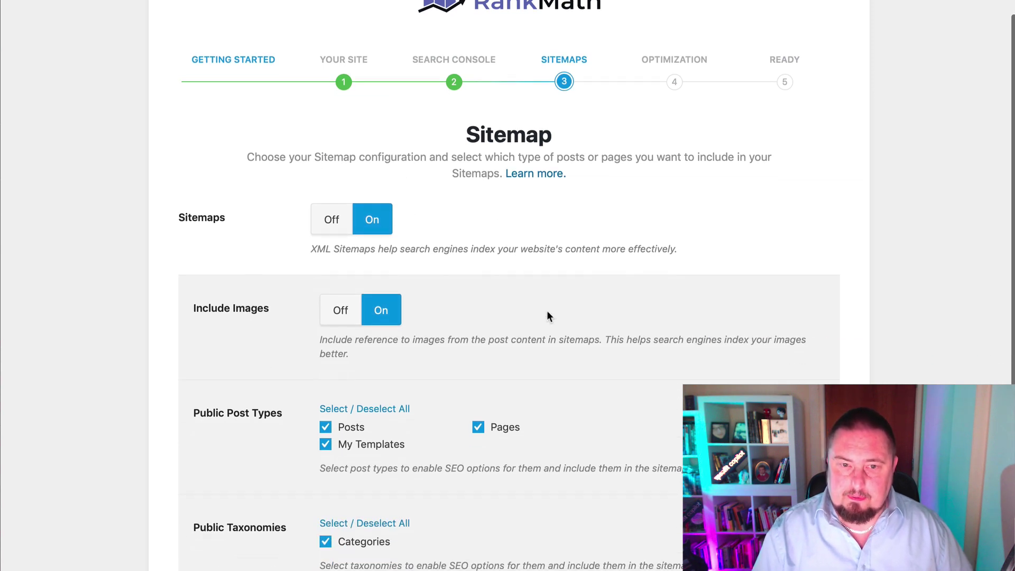
pyautogui.scroll(-1, 547, 315)
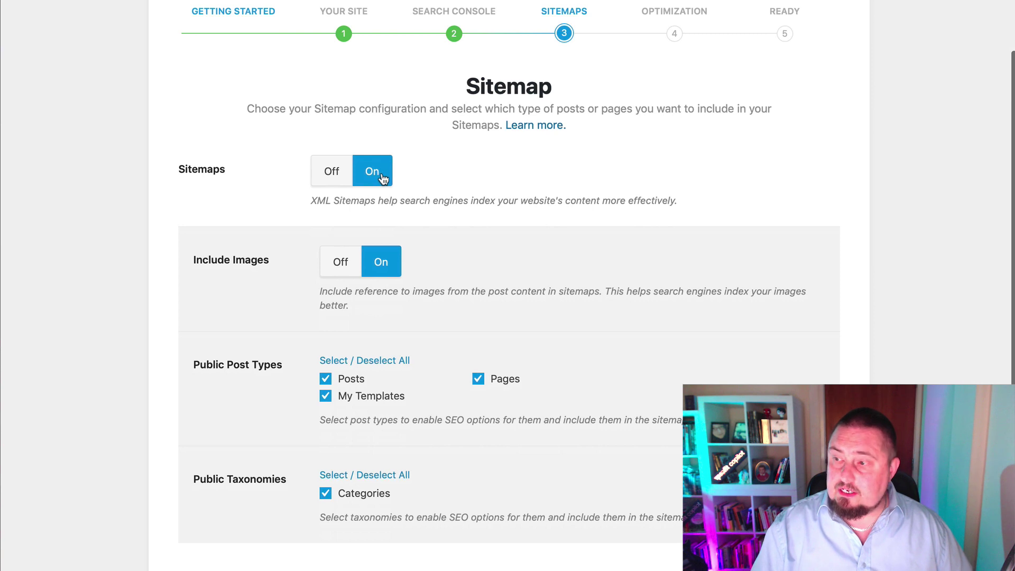
pyautogui.scroll(-1, 461, 258)
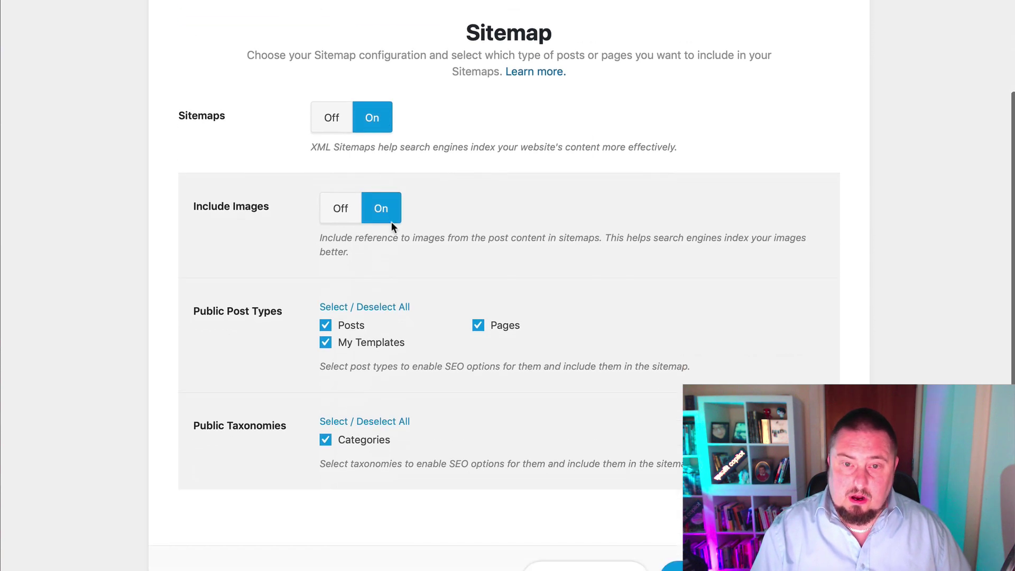
pyautogui.scroll(-1, 444, 254)
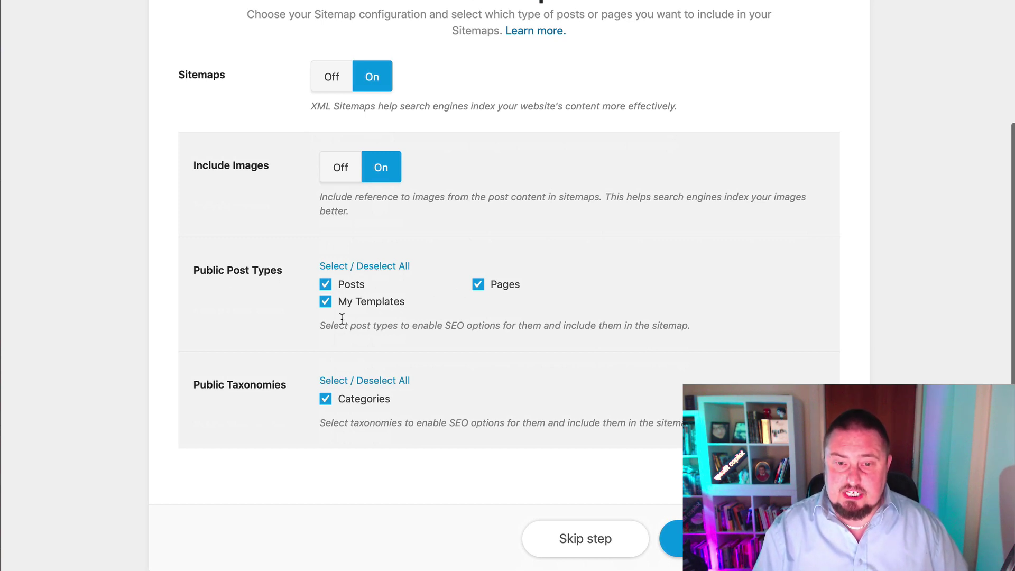
pyautogui.scroll(-1, 194, 394)
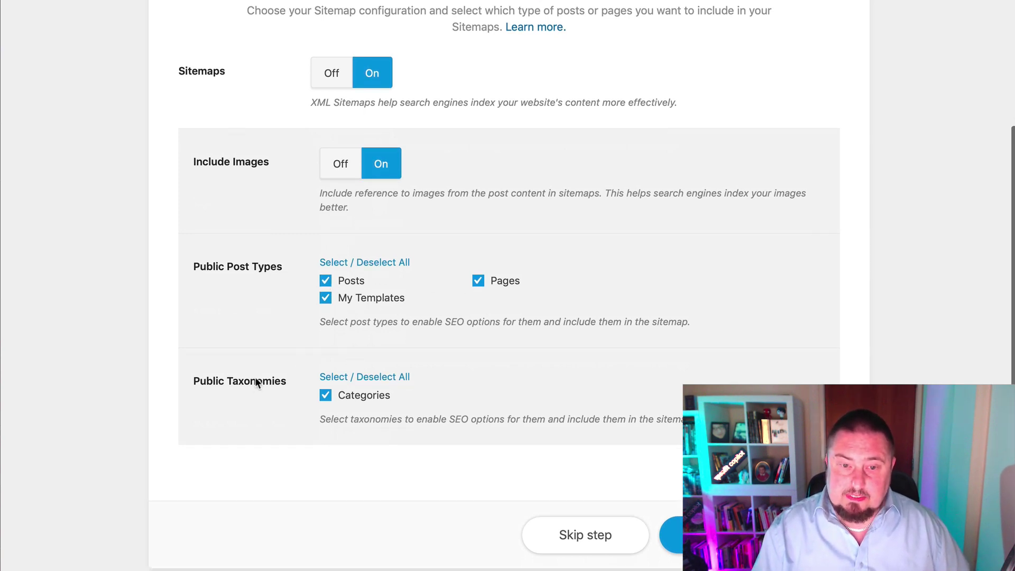
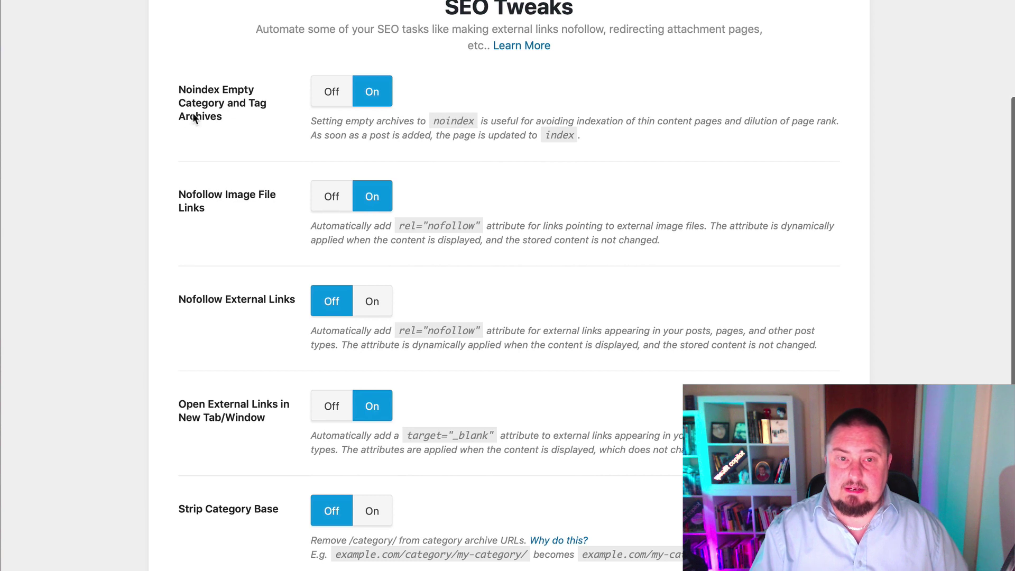
# Step: Turn on Nofollow External Links in the SEO Tweaks settings
pyautogui.scroll(-3, 372, 173)
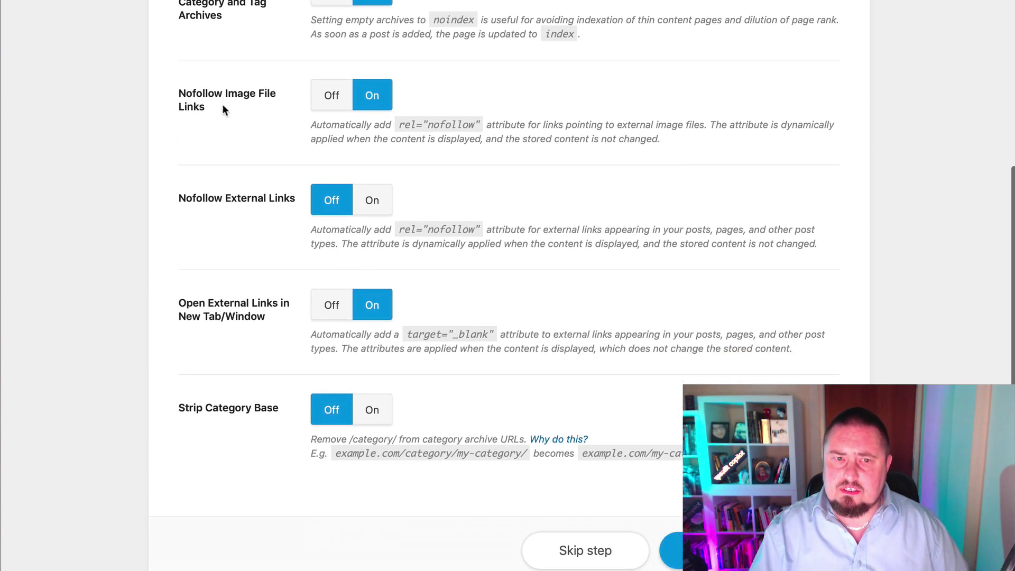
pyautogui.scroll(-1, 441, 169)
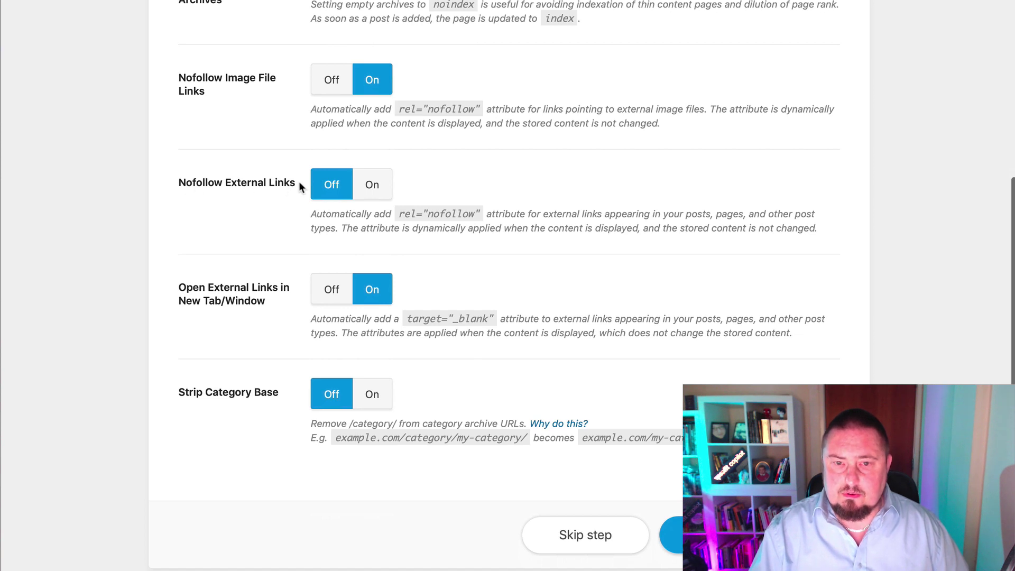
pyautogui.click(373, 195)
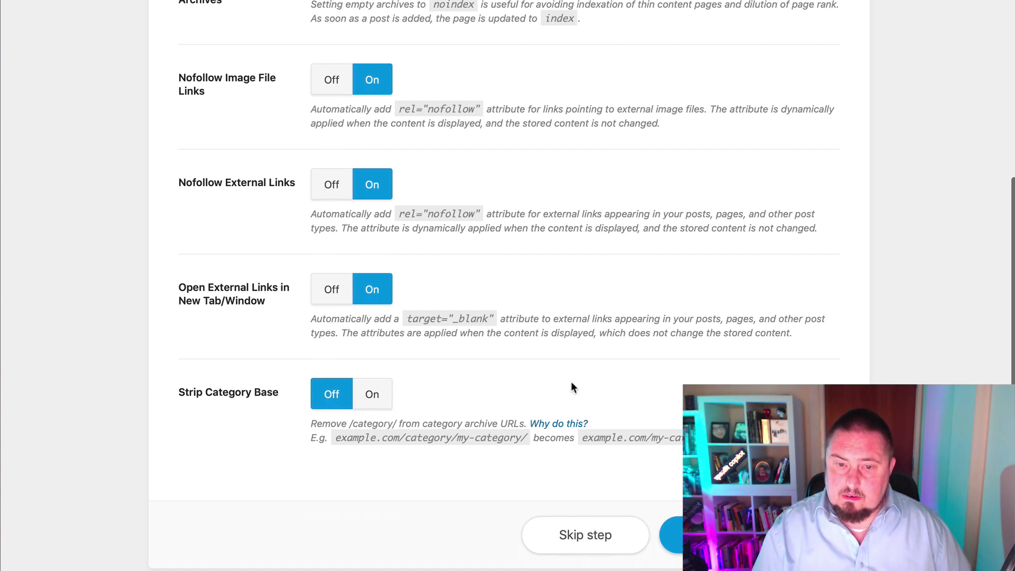
# Step: Turn on Strip Category Base and continue from the Optimization step to the Ready step
pyautogui.moveTo(179, 394); pyautogui.dragTo(300, 374)
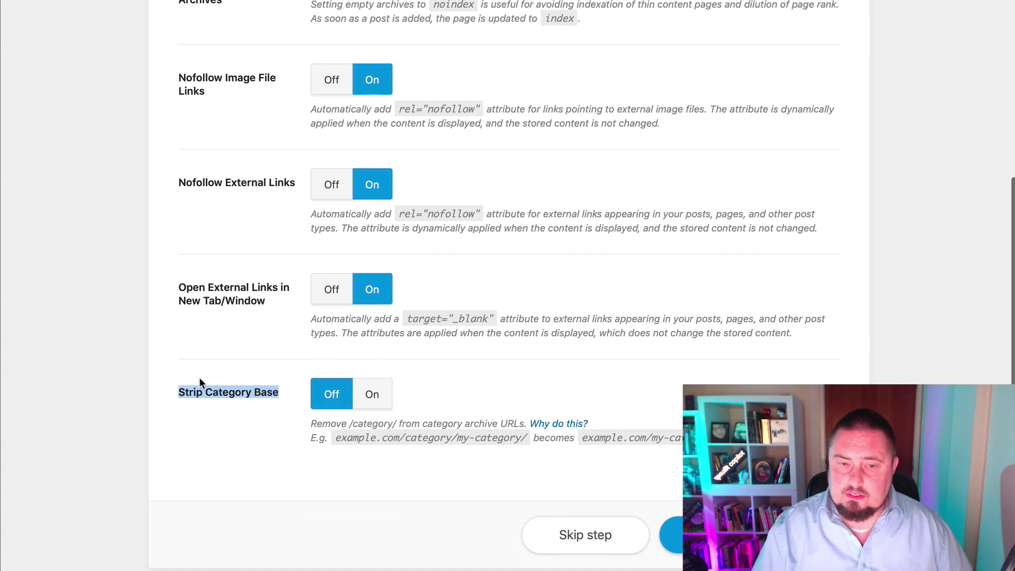
pyautogui.click(921, 299)
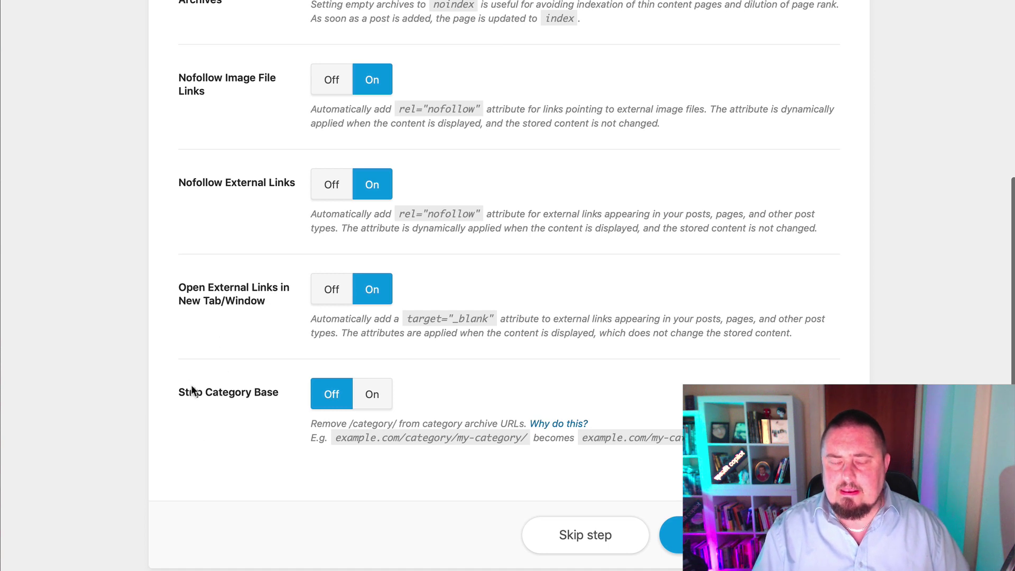
pyautogui.moveTo(183, 388); pyautogui.dragTo(272, 391)
pyautogui.click(522, 350)
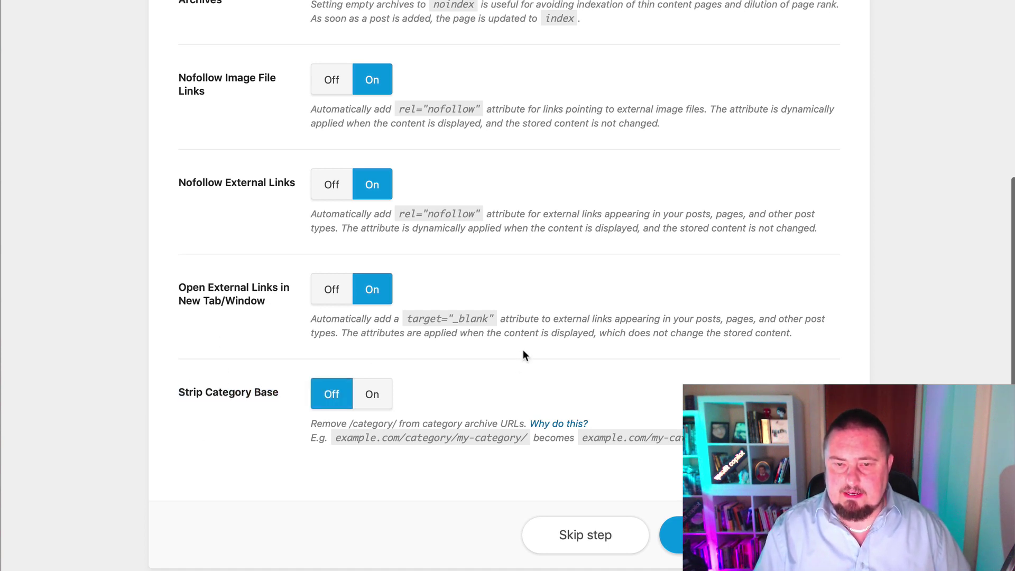
pyautogui.click(372, 394)
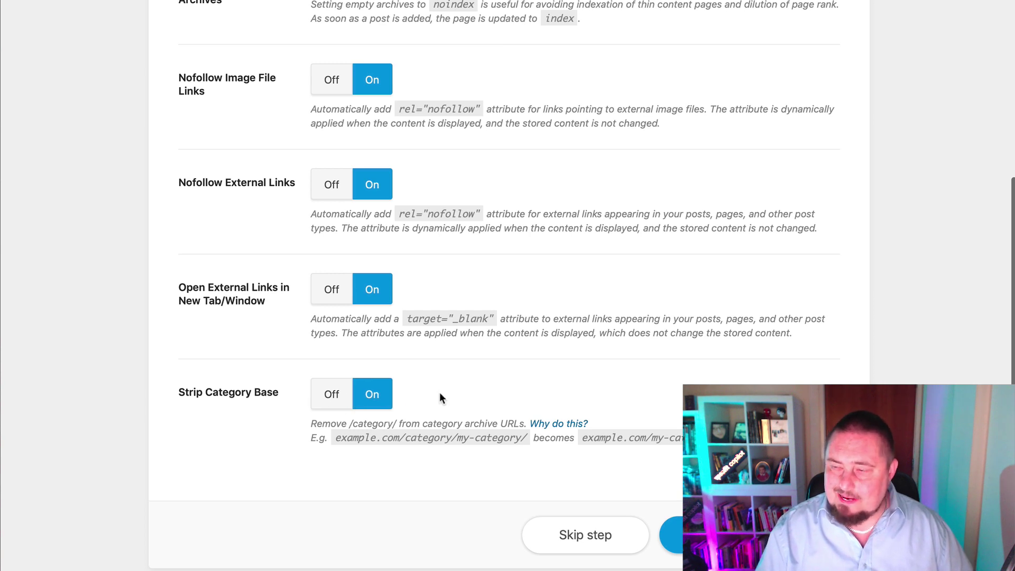
pyautogui.click(332, 395)
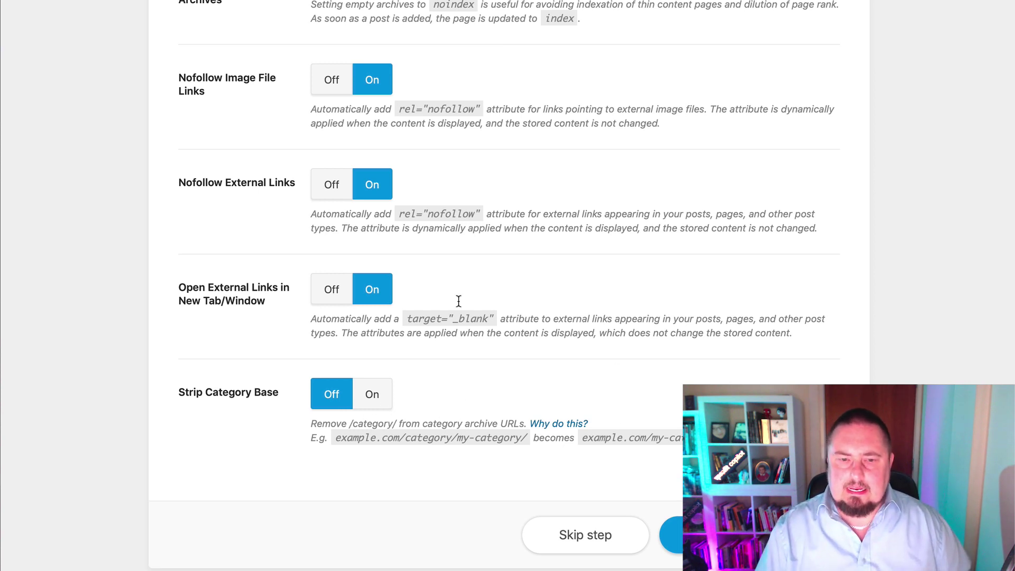
pyautogui.click(376, 394)
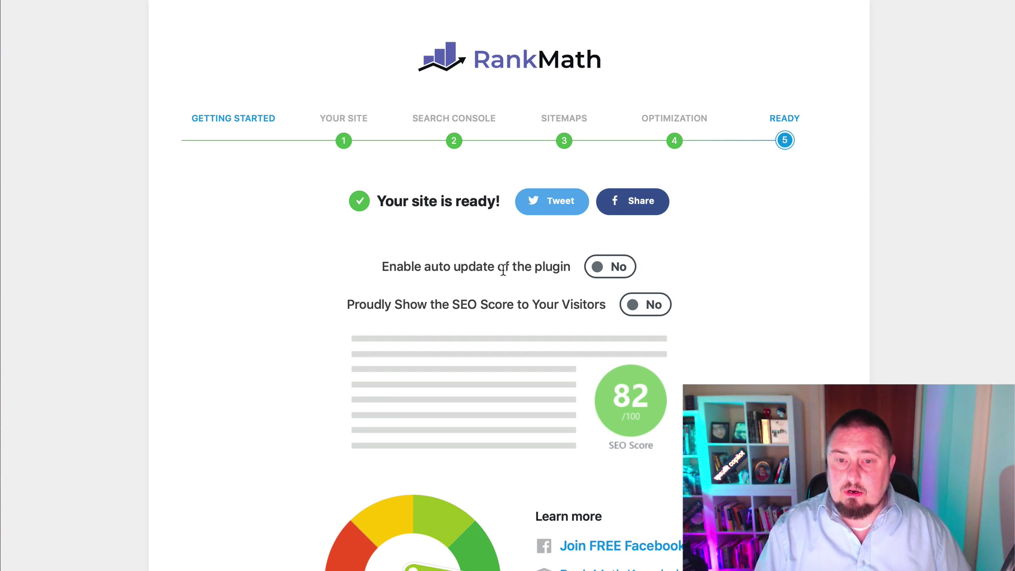
# Step: Enable auto update of the plugin, leave the SEO score hidden from visitors and proceed to the advanced 404 + Redirection step
pyautogui.click(609, 269)
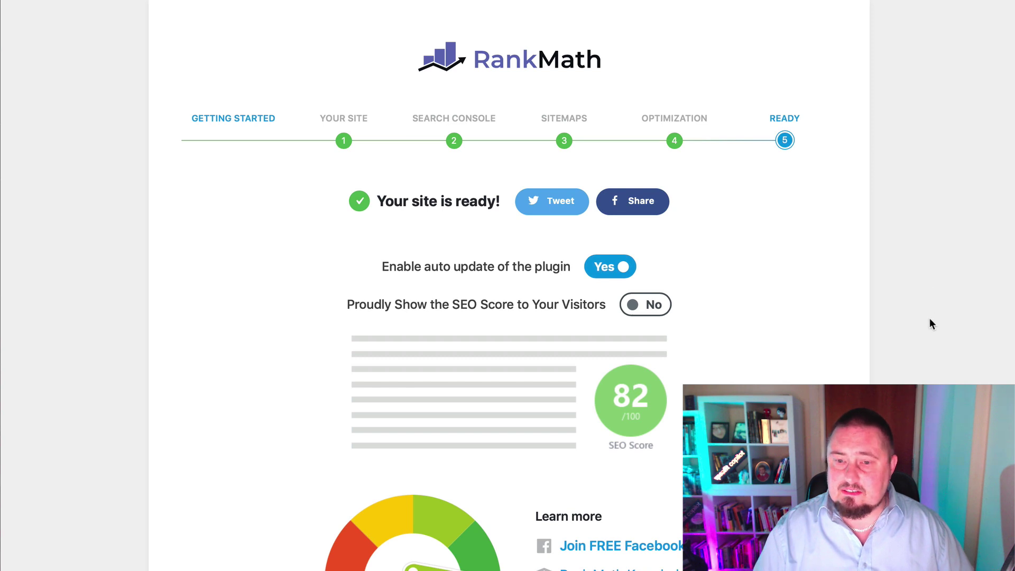
pyautogui.scroll(-1, 931, 292)
pyautogui.scroll(1, 905, 335)
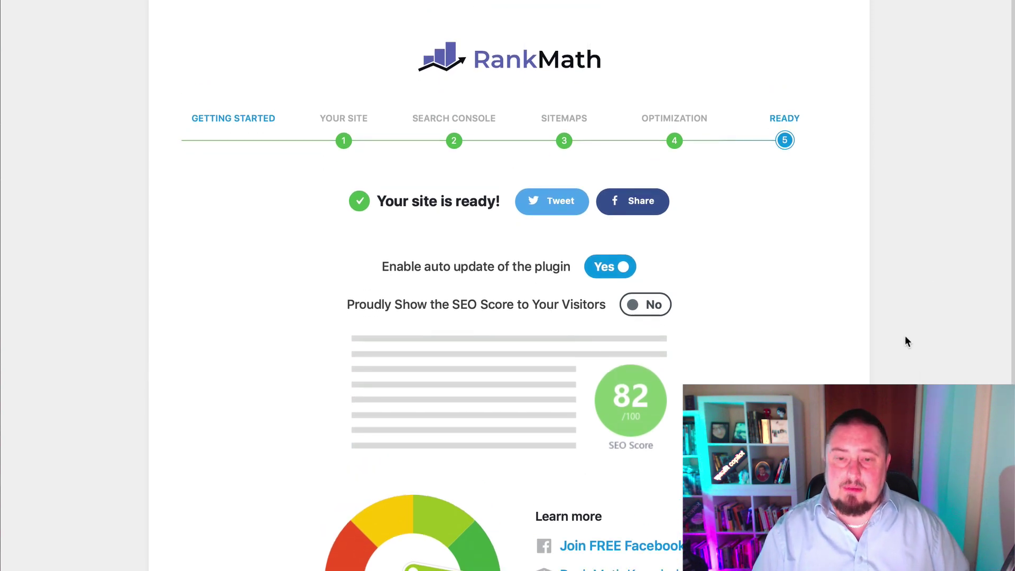
pyautogui.scroll(-5, 877, 333)
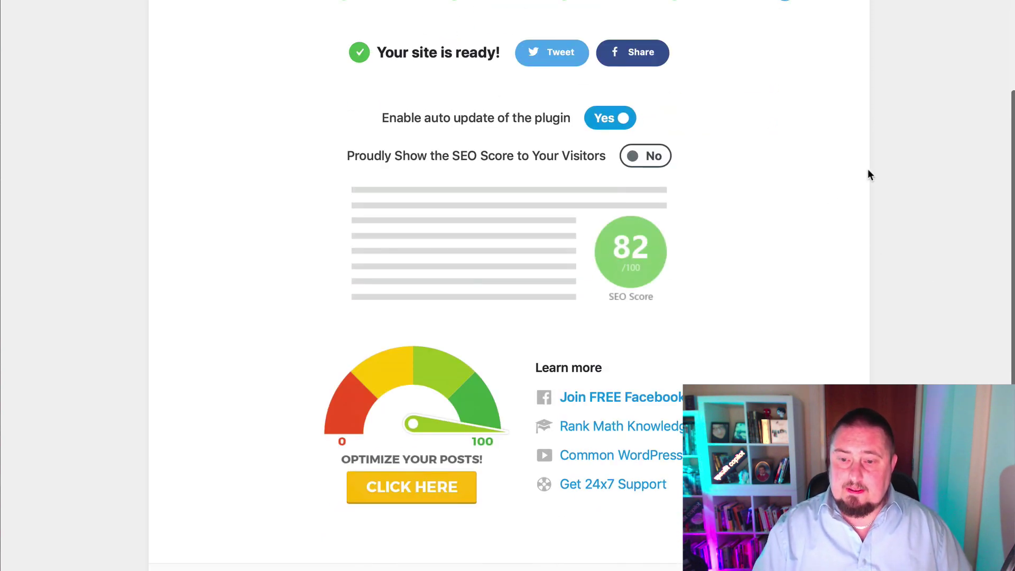
pyautogui.scroll(5, 854, 185)
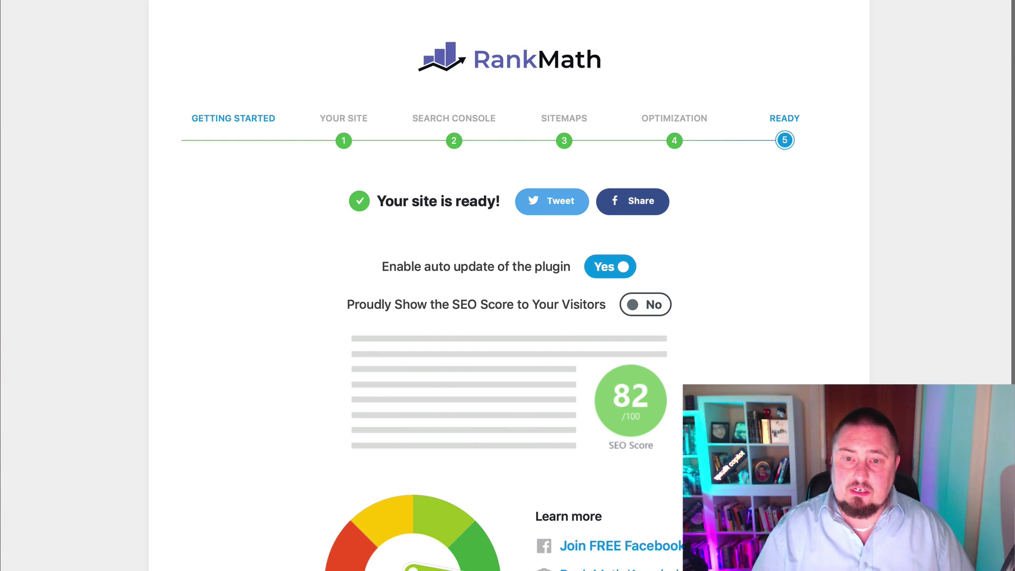
pyautogui.scroll(-5, 538, 298)
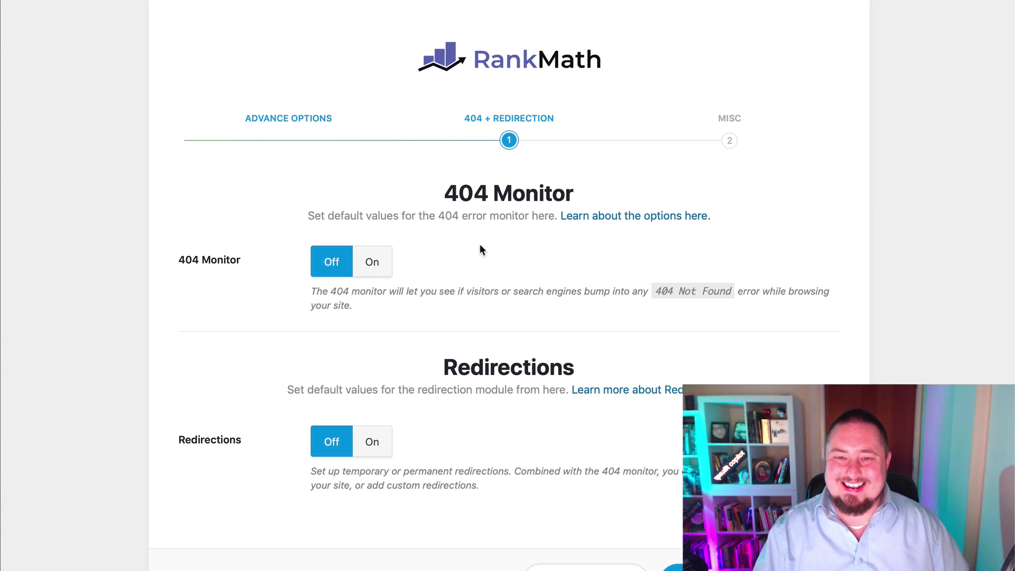
# Step: Look over the 404 Monitor and Redirections options, leave both off and continue to the Misc step
pyautogui.scroll(-2, 483, 294)
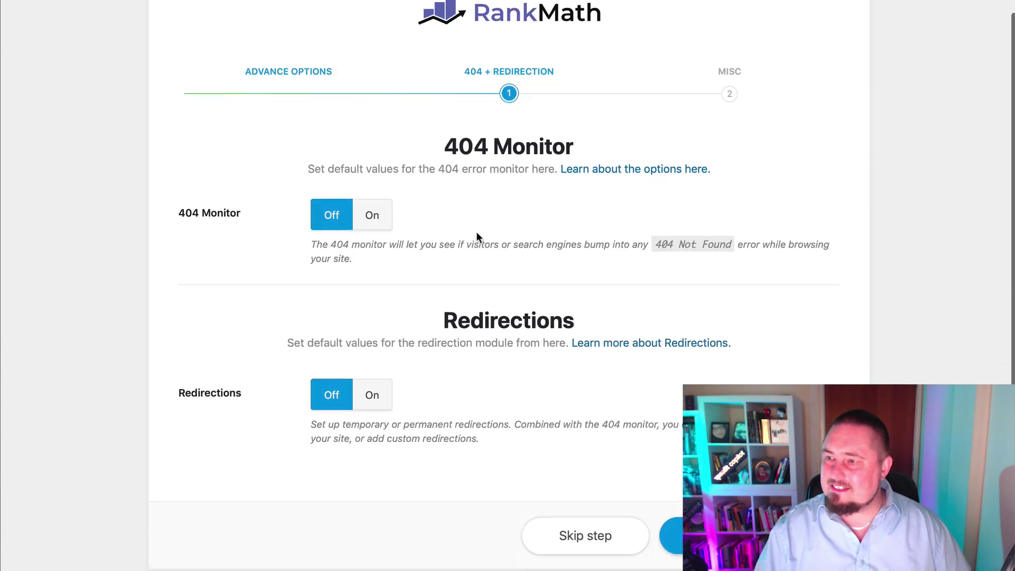
pyautogui.scroll(2, 478, 217)
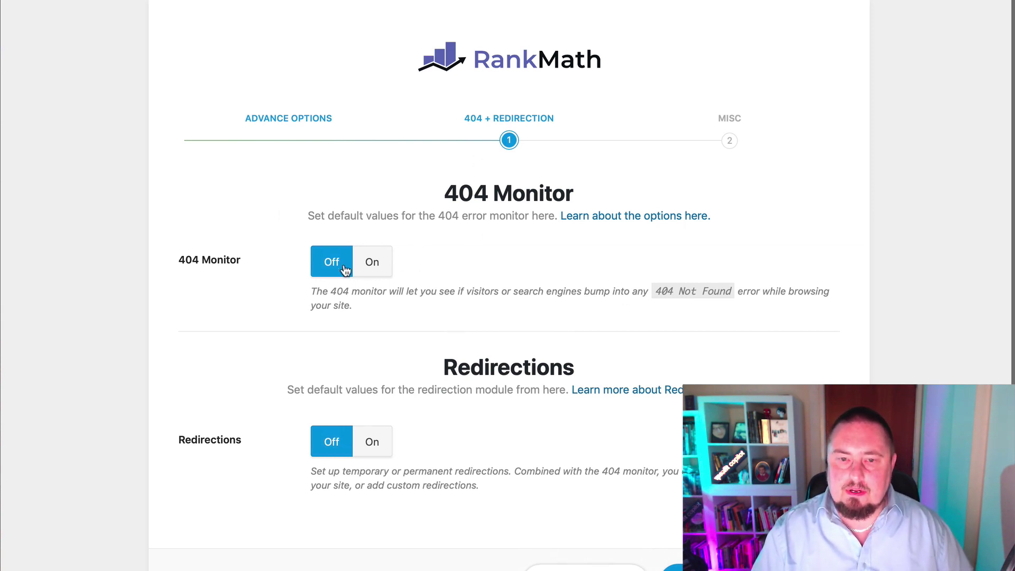
pyautogui.scroll(-2, 442, 215)
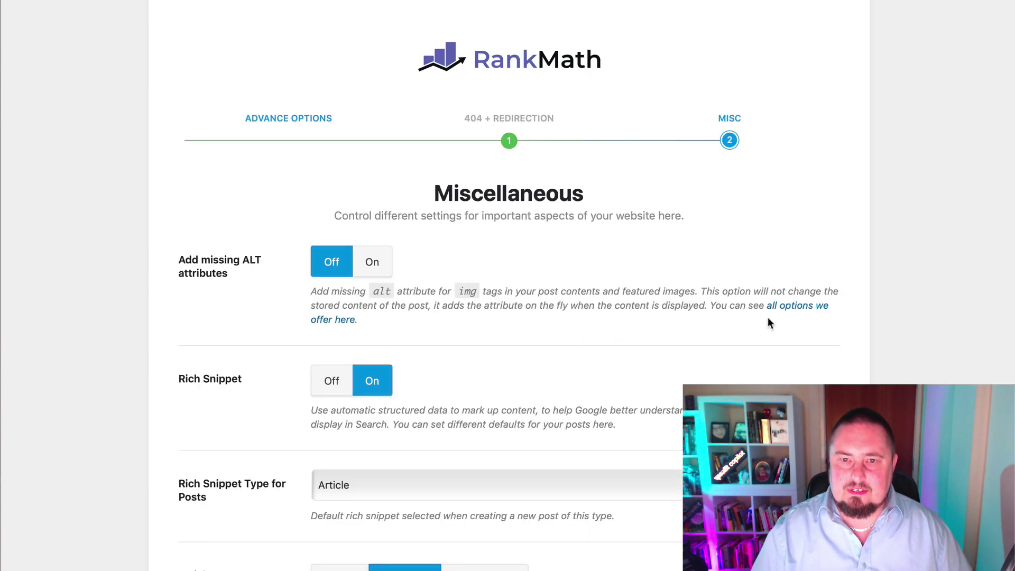
# Step: Turn on Add missing ALT attributes in the Miscellaneous settings
pyautogui.scroll(-3, 555, 329)
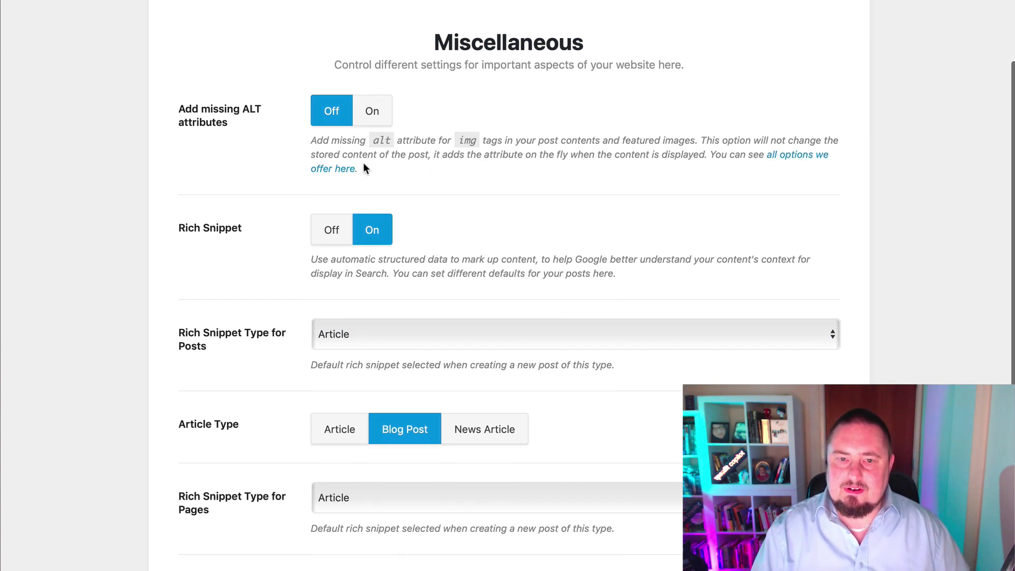
pyautogui.click(372, 117)
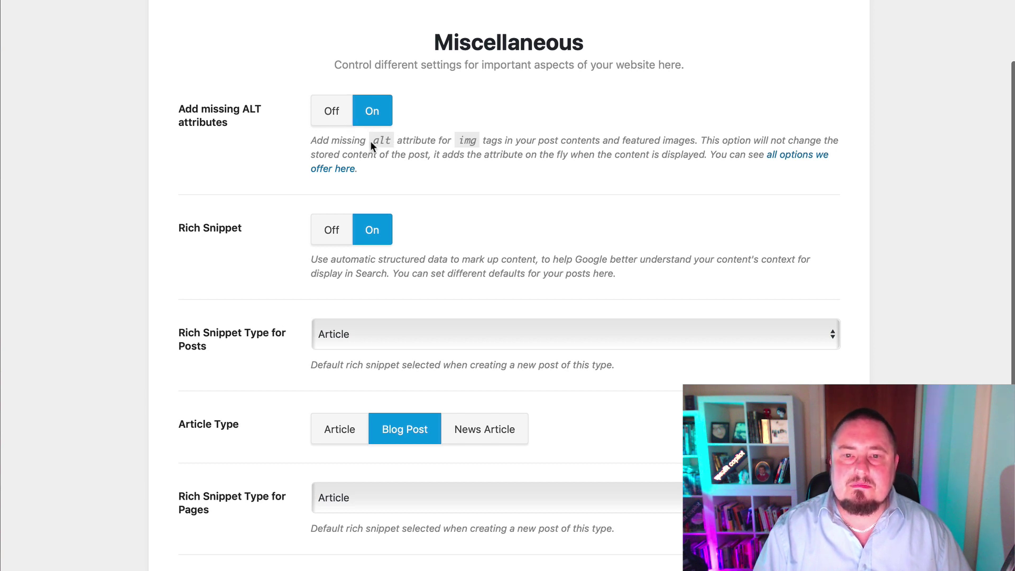
# Step: Keep Article as the rich snippet type for posts and set the posts' article type to Article
pyautogui.scroll(-1, 374, 139)
pyautogui.scroll(-2, 426, 143)
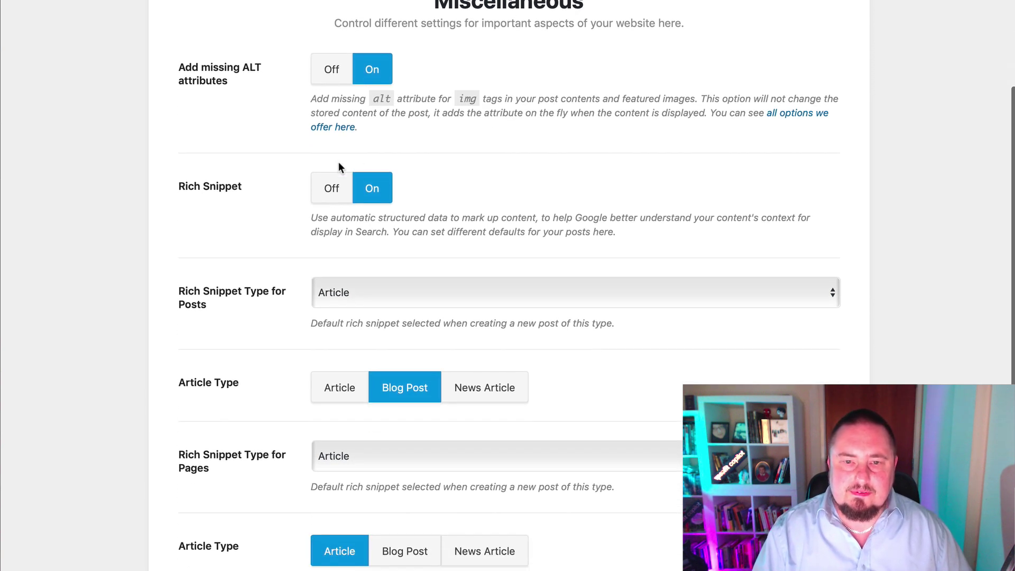
pyautogui.scroll(-3, 385, 226)
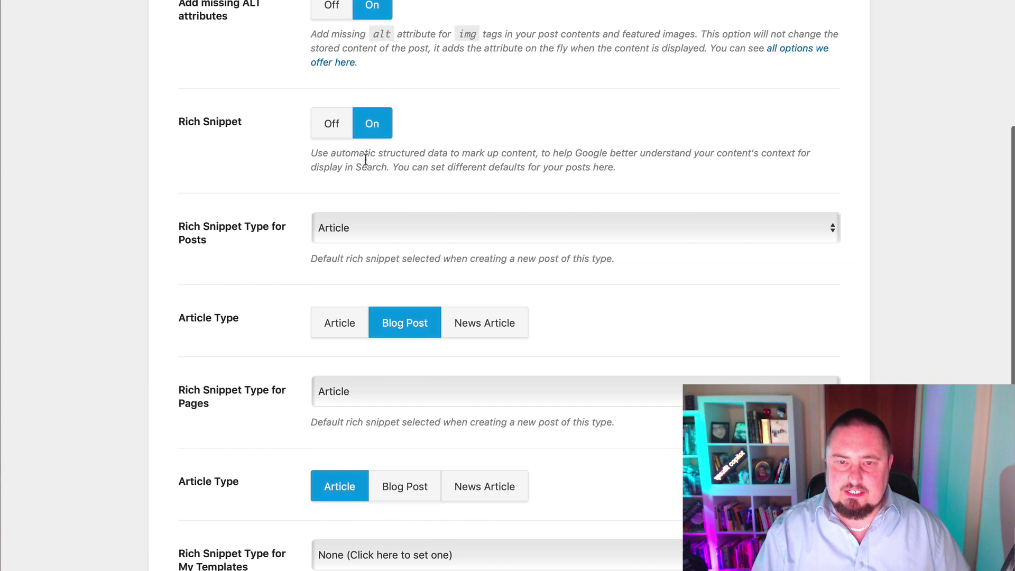
pyautogui.scroll(-3, 370, 154)
pyautogui.click(302, 139)
pyautogui.scroll(-1, 238, 155)
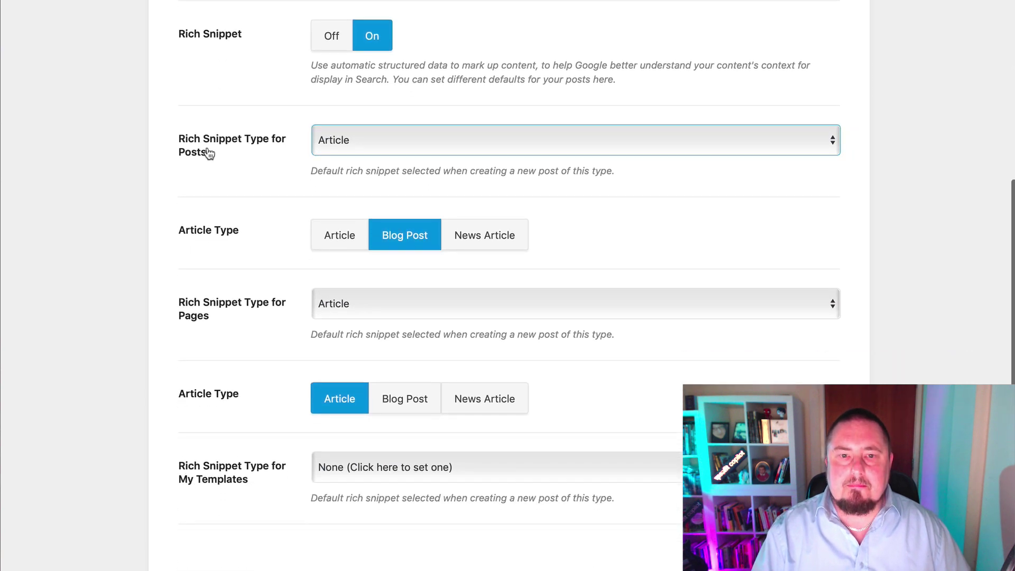
pyautogui.click(418, 139)
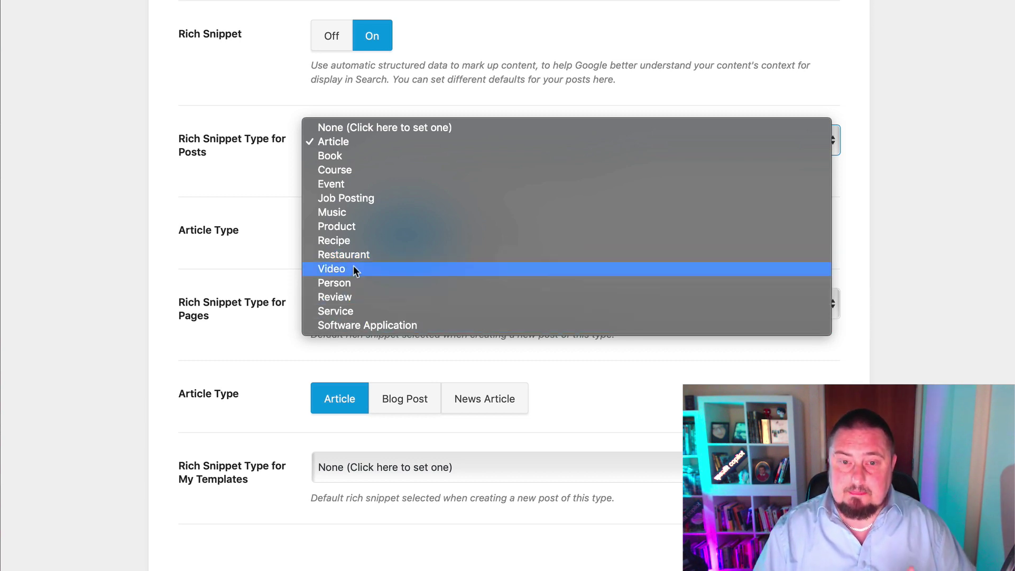
pyautogui.click(336, 148)
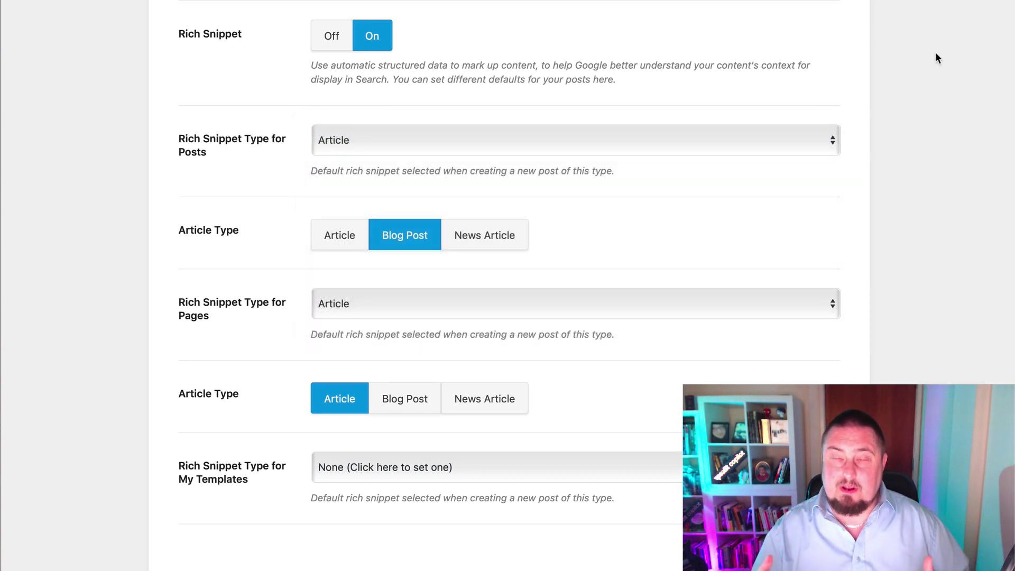
pyautogui.scroll(-3, 640, 153)
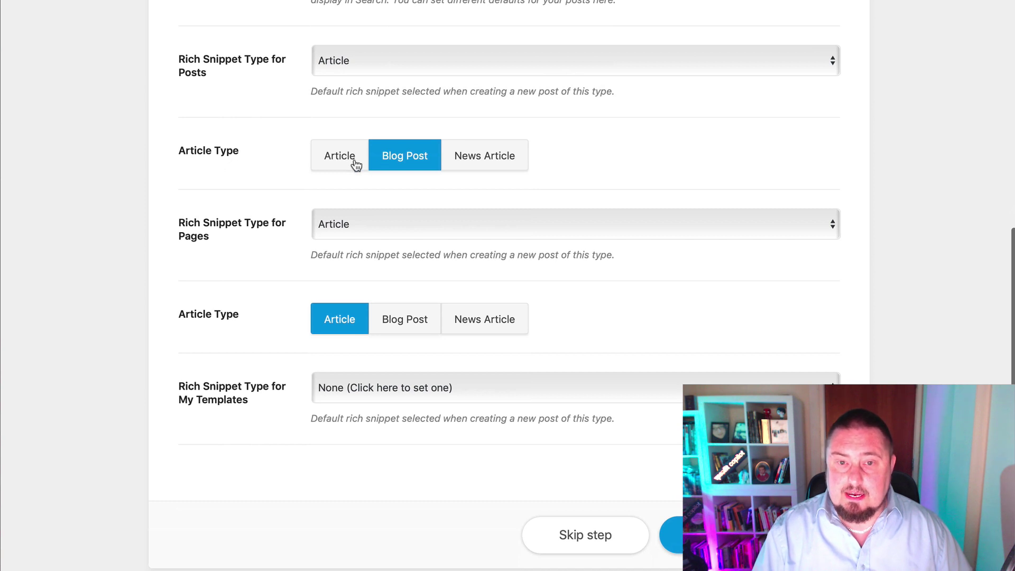
pyautogui.click(339, 165)
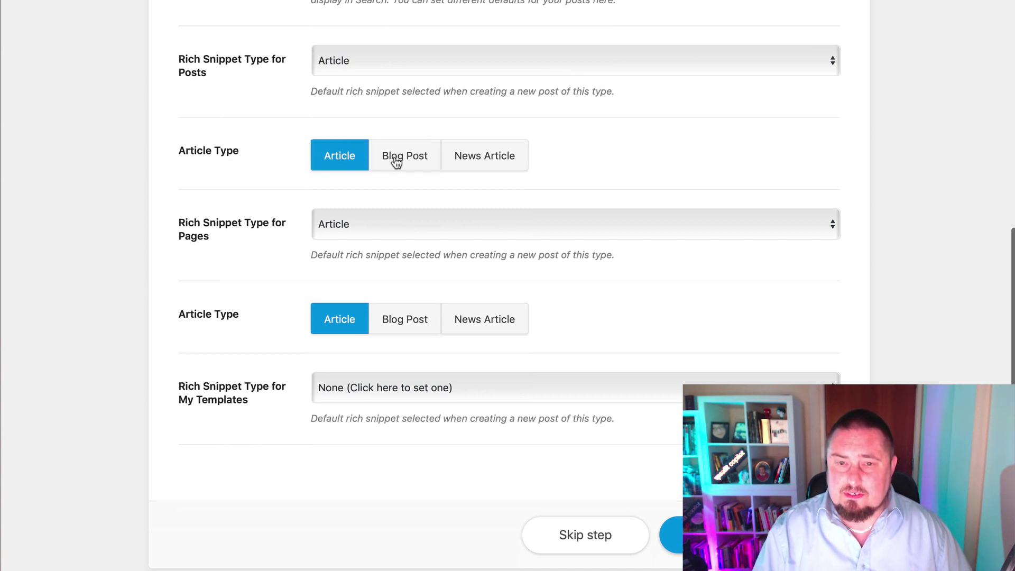
# Step: Browse the available rich snippet types for pages and leave Article selected
pyautogui.press('Tab')
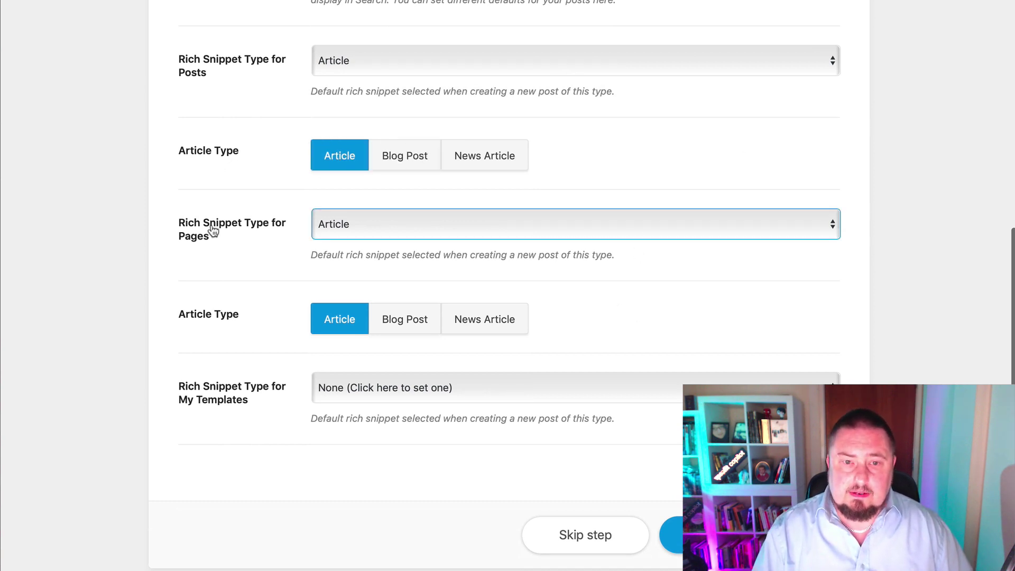
pyautogui.click(377, 226)
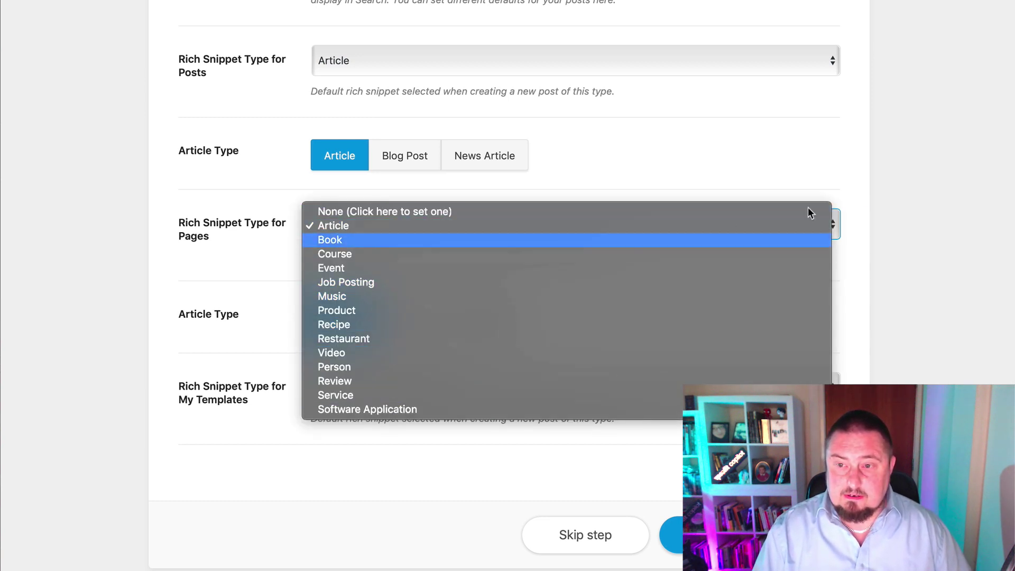
pyautogui.click(677, 173)
pyautogui.scroll(1, 423, 273)
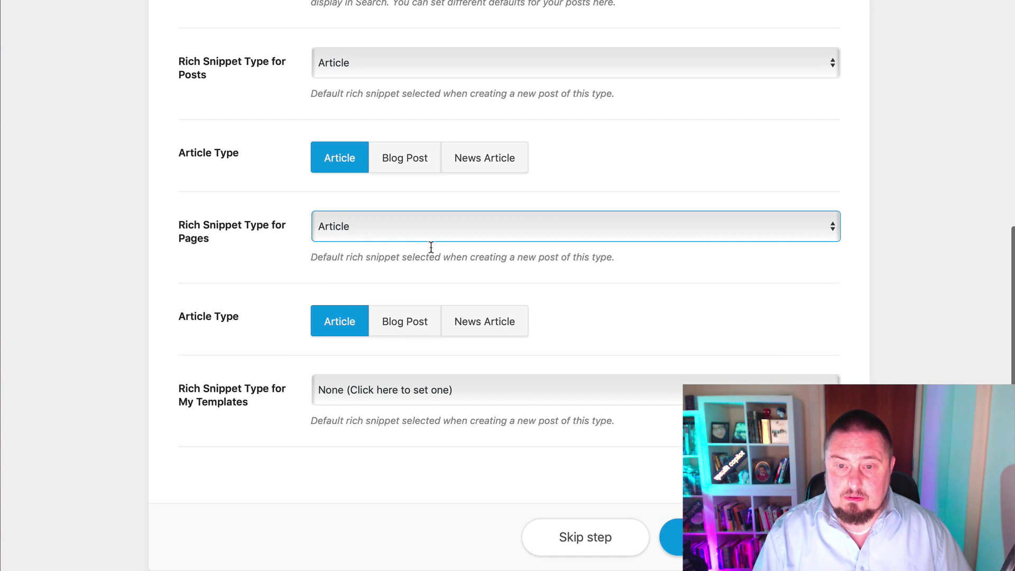
# Step: Browse the available rich snippet types for My Templates and leave None selected
pyautogui.click(408, 397)
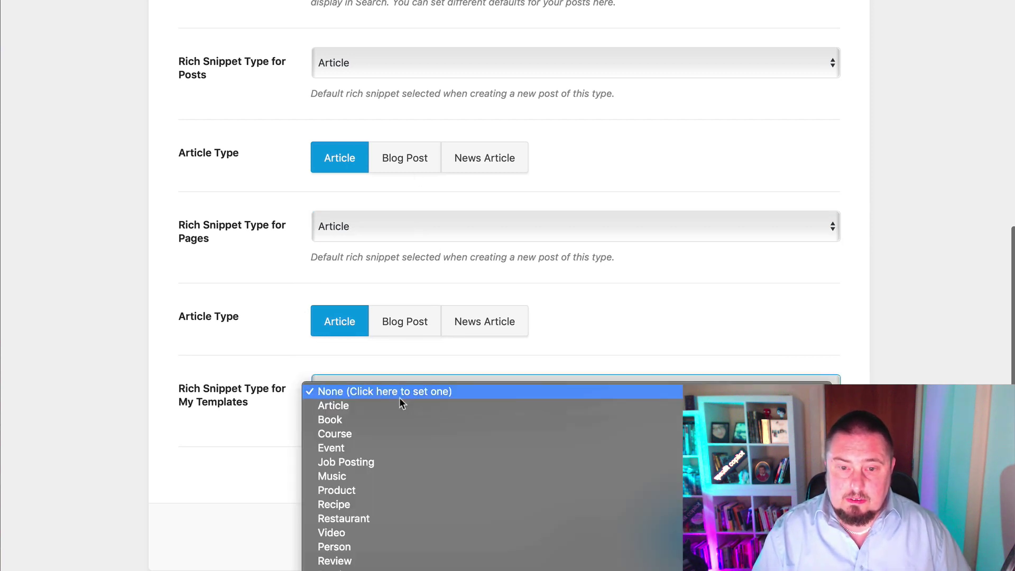
pyautogui.click(934, 342)
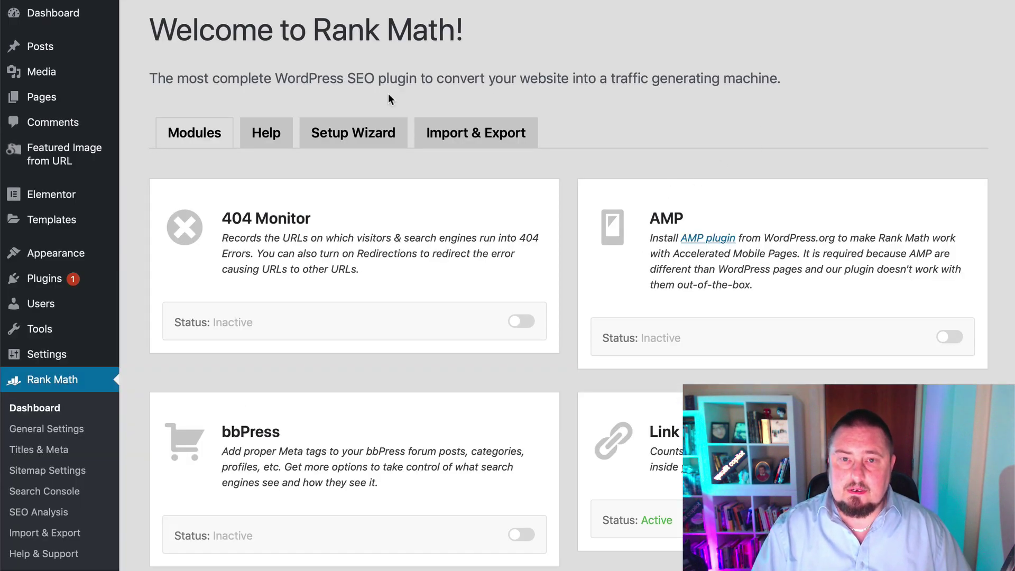
# Step: Review the Rank Math modules on the dashboard, from 404 Monitor down to Sitemap, and check which are active
pyautogui.scroll(-1, 389, 261)
pyautogui.scroll(1, 378, 173)
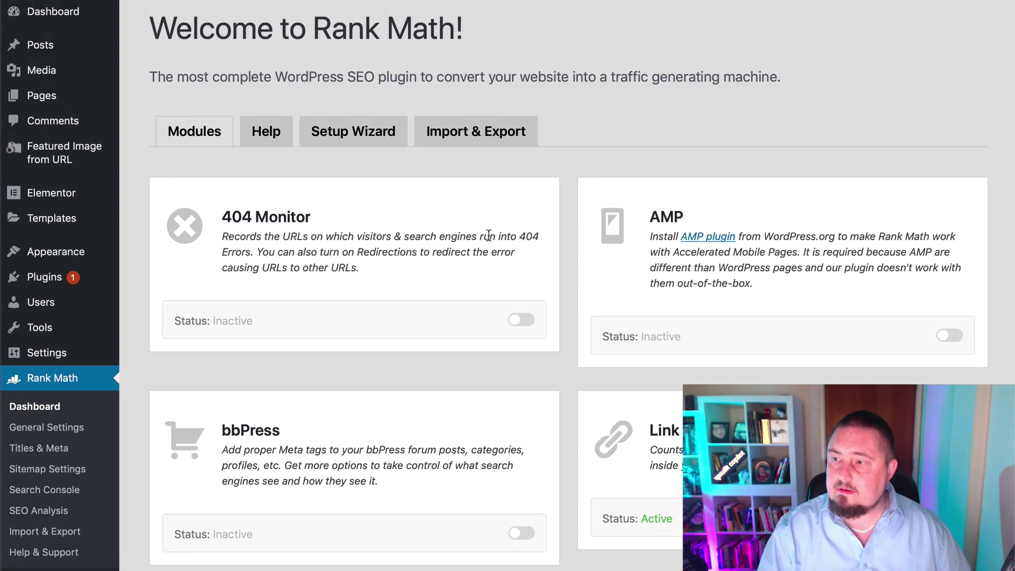
pyautogui.scroll(-6, 547, 359)
pyautogui.scroll(6, 487, 291)
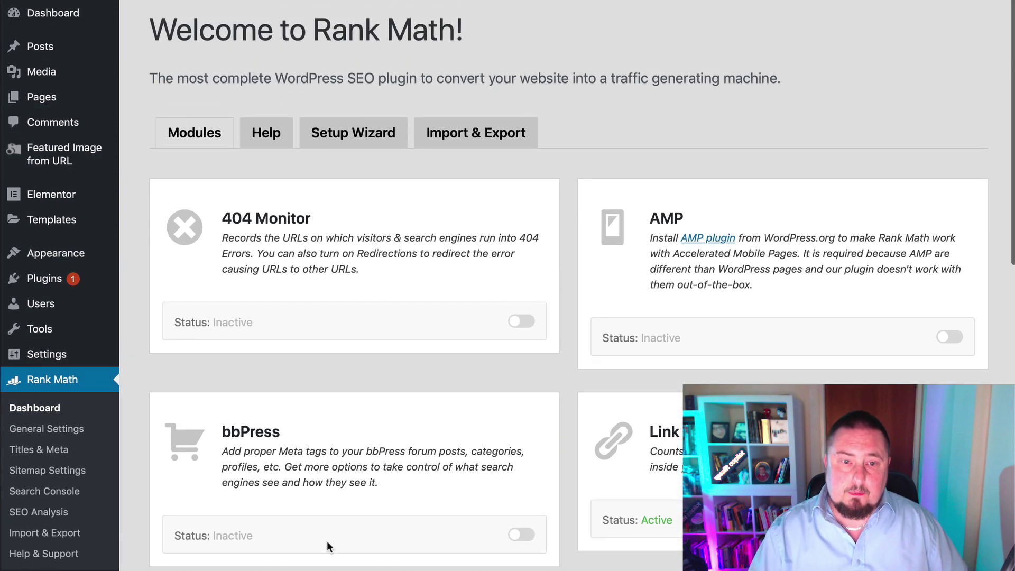
pyautogui.scroll(-8, 543, 373)
pyautogui.scroll(-7, 522, 388)
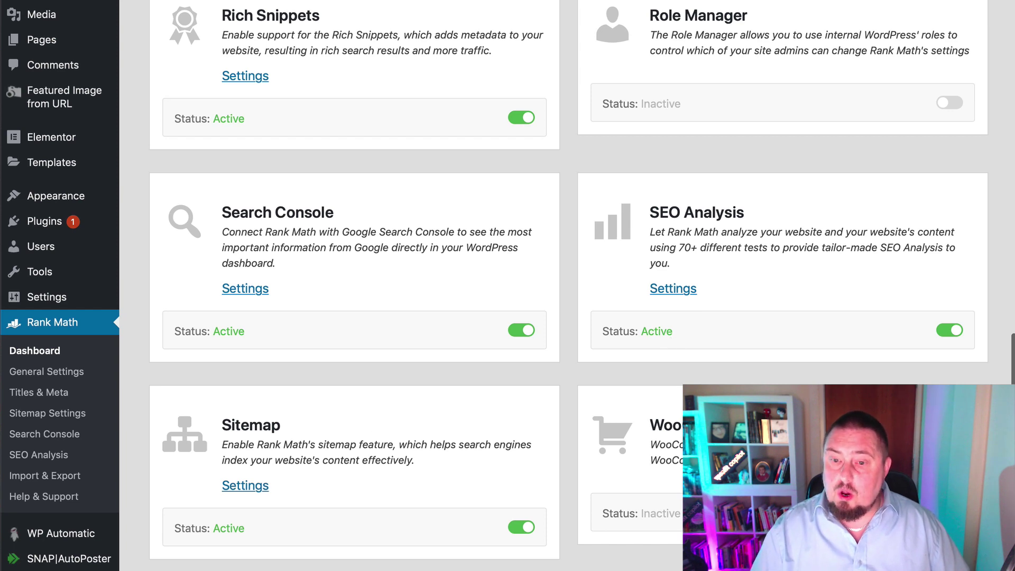
pyautogui.scroll(6, 476, 334)
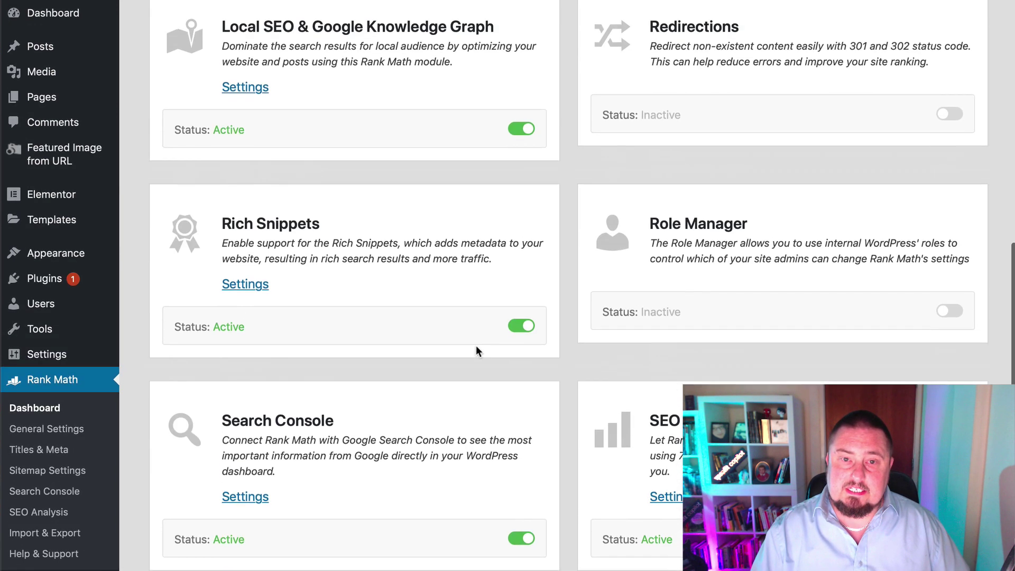
pyautogui.scroll(6, 504, 294)
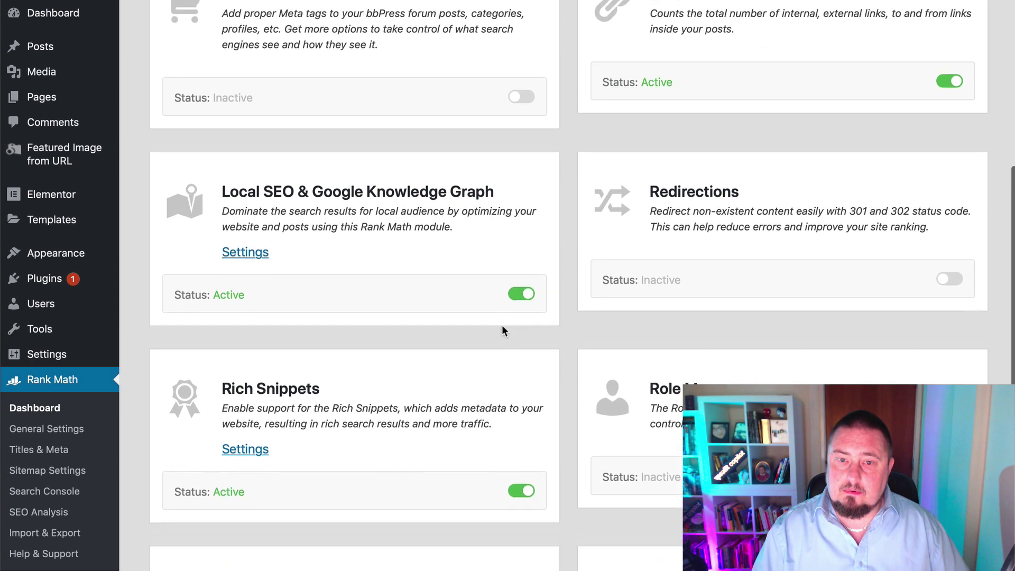
pyautogui.scroll(3, 522, 410)
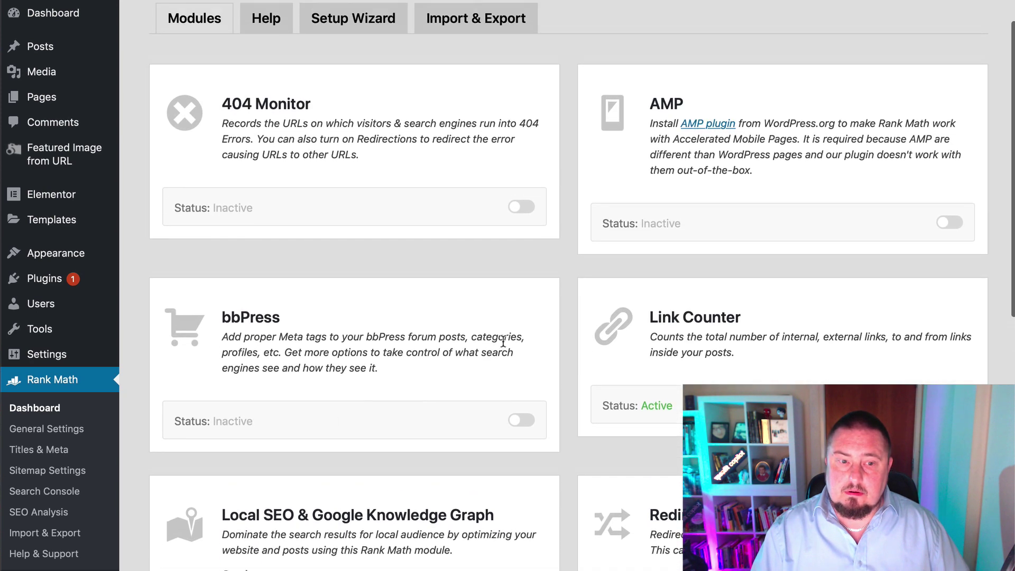
pyautogui.scroll(-5, 216, 317)
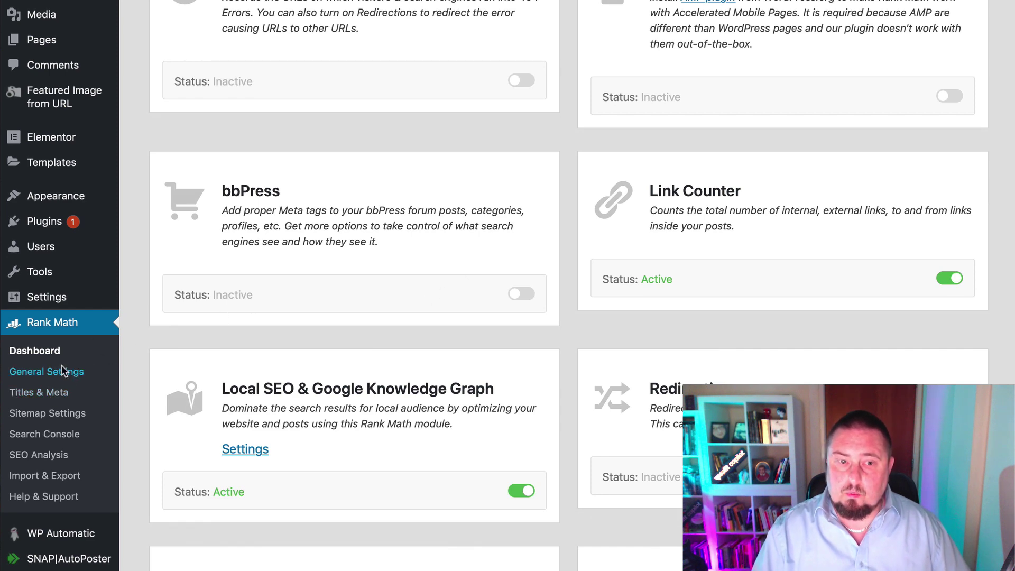
# Step: Open Rank Math's General Settings and look through the Links, Images, Breadcrumbs and Webmaster Tools sections
pyautogui.click(79, 371)
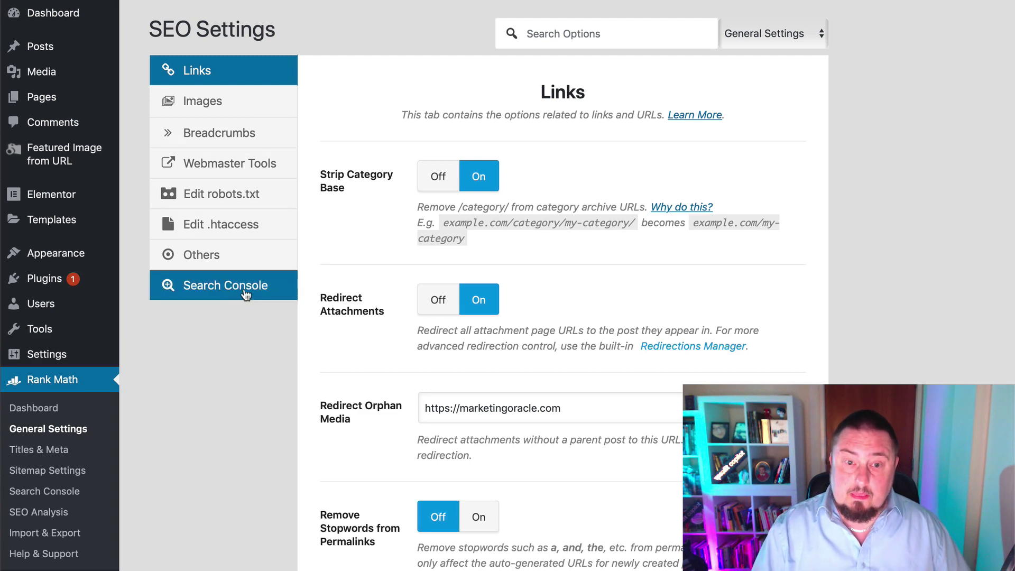
pyautogui.click(233, 109)
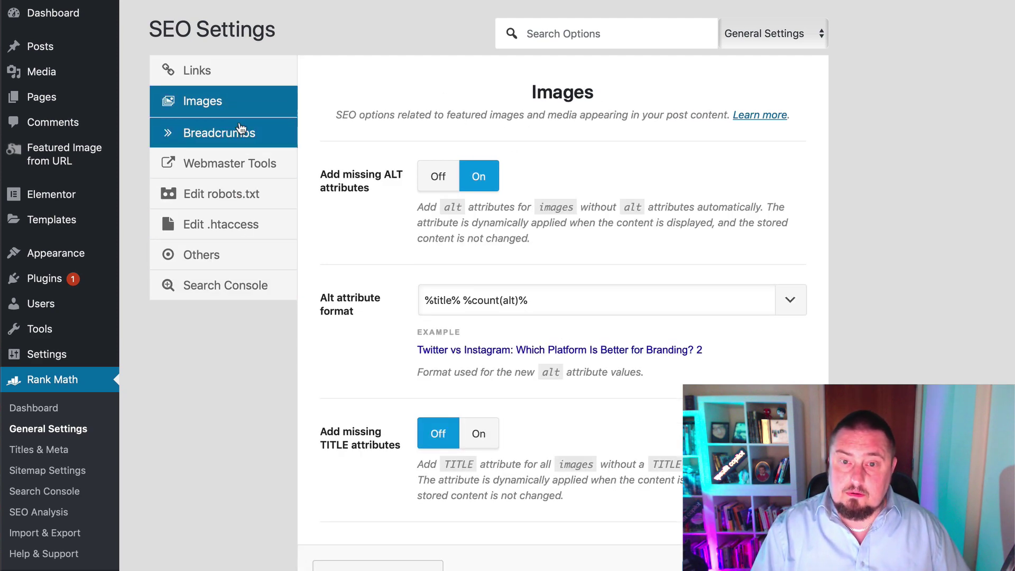
pyautogui.scroll(-1, 385, 182)
pyautogui.scroll(1, 336, 183)
pyautogui.click(227, 131)
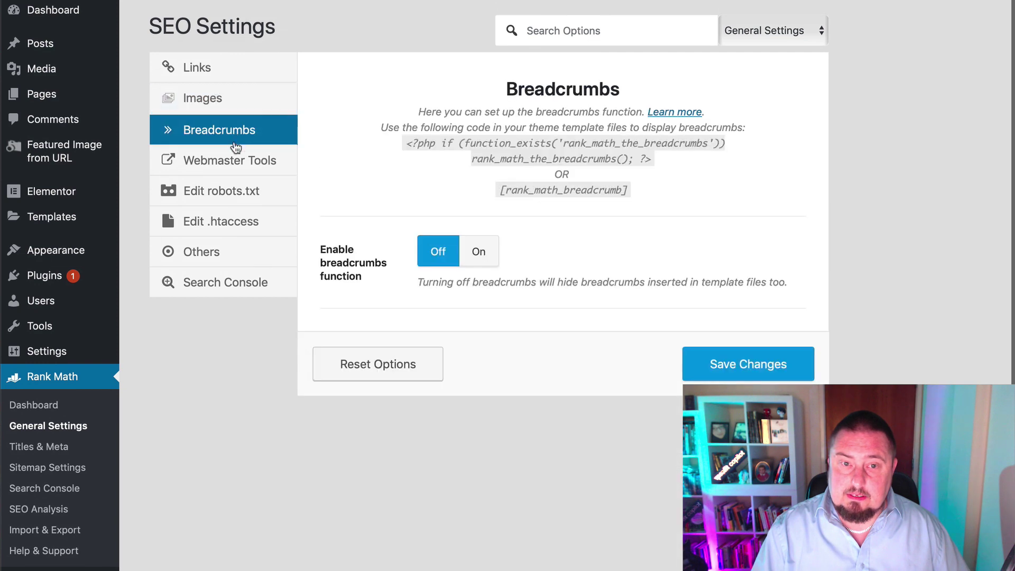
pyautogui.click(229, 168)
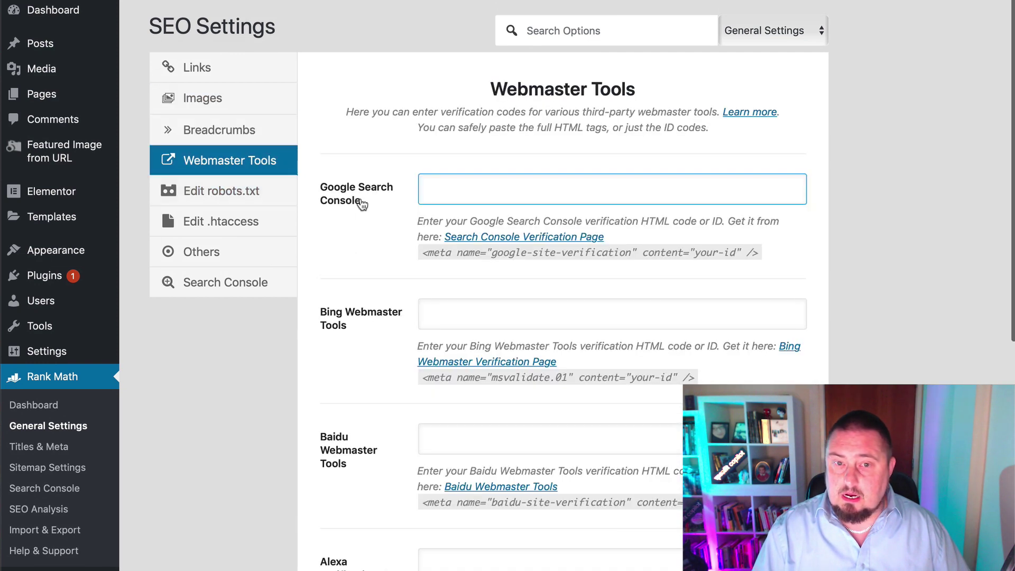
pyautogui.scroll(-1, 359, 195)
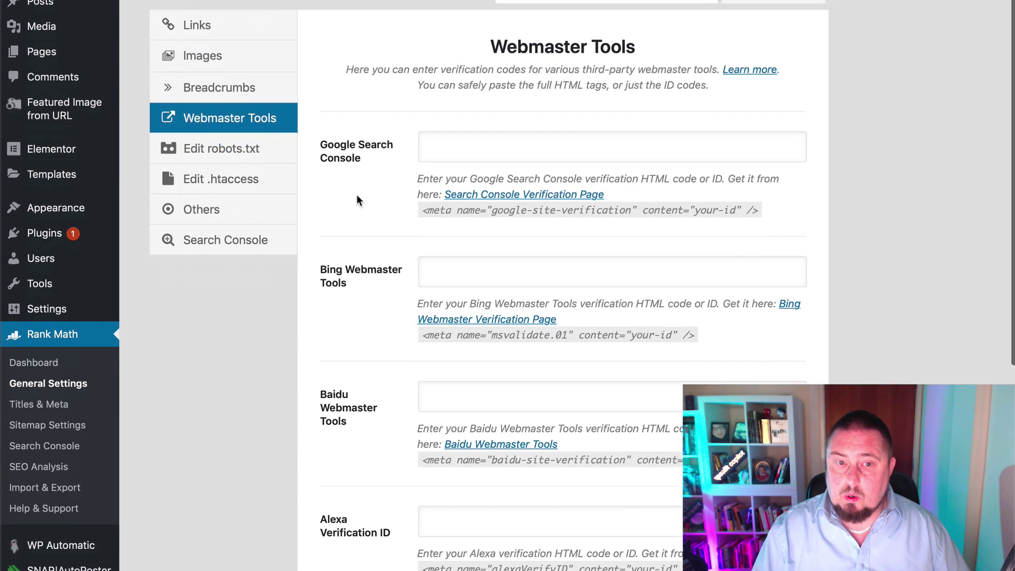
# Step: Open Titles & Meta and examine the Robots Meta options under Global Meta
pyautogui.click(62, 404)
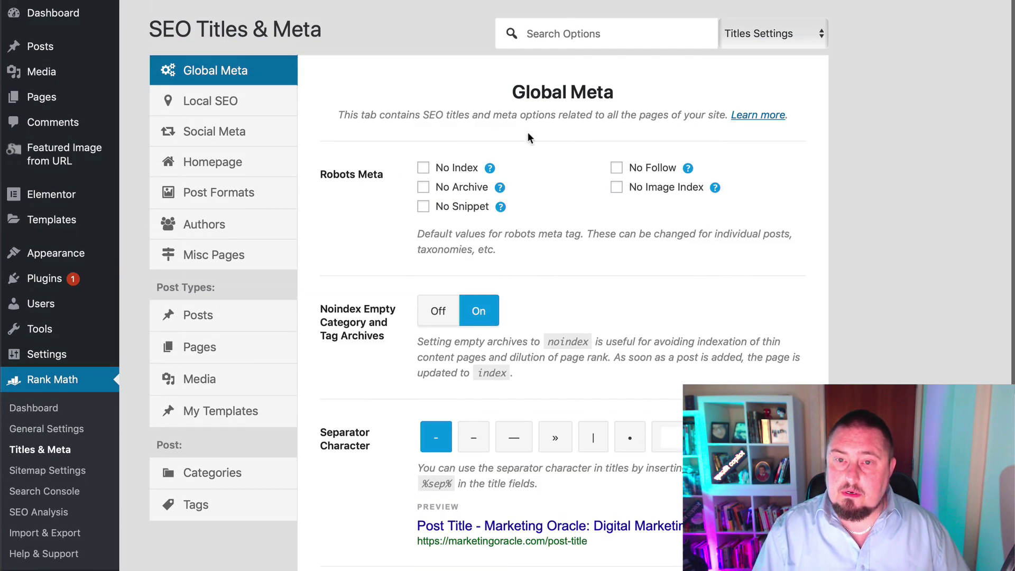
pyautogui.moveTo(500, 188)
pyautogui.scroll(-1, 564, 181)
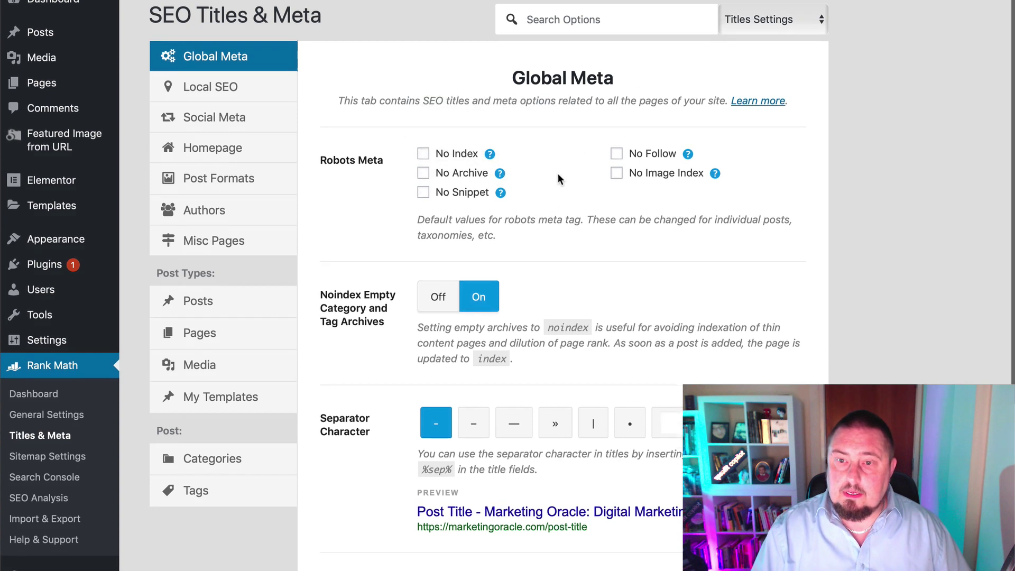
pyautogui.scroll(1, 547, 158)
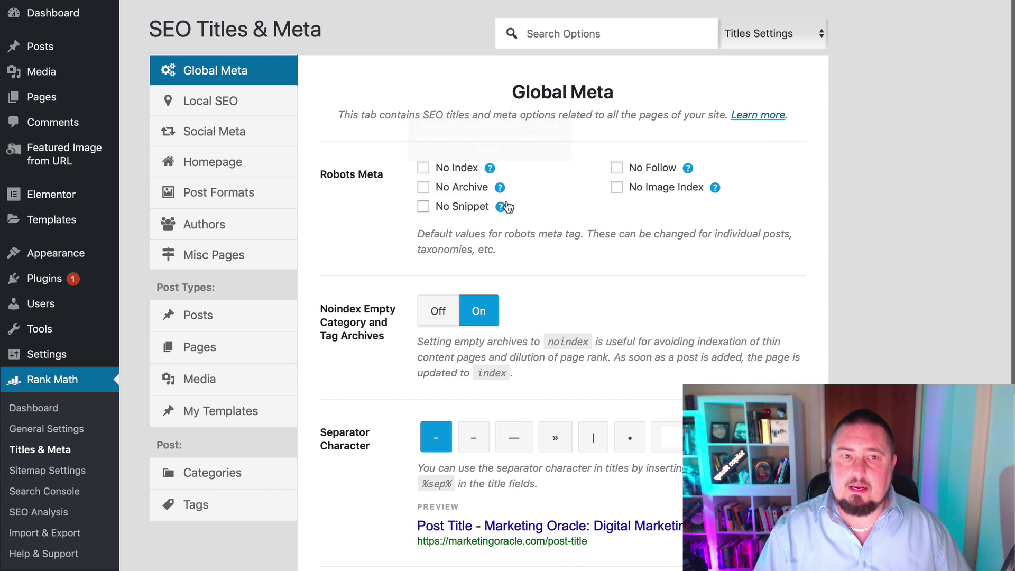
# Step: Try out the No Index and No Archive robots meta options and clear both again
pyautogui.click(422, 170)
pyautogui.click(423, 188)
pyautogui.click(425, 169)
pyautogui.click(424, 189)
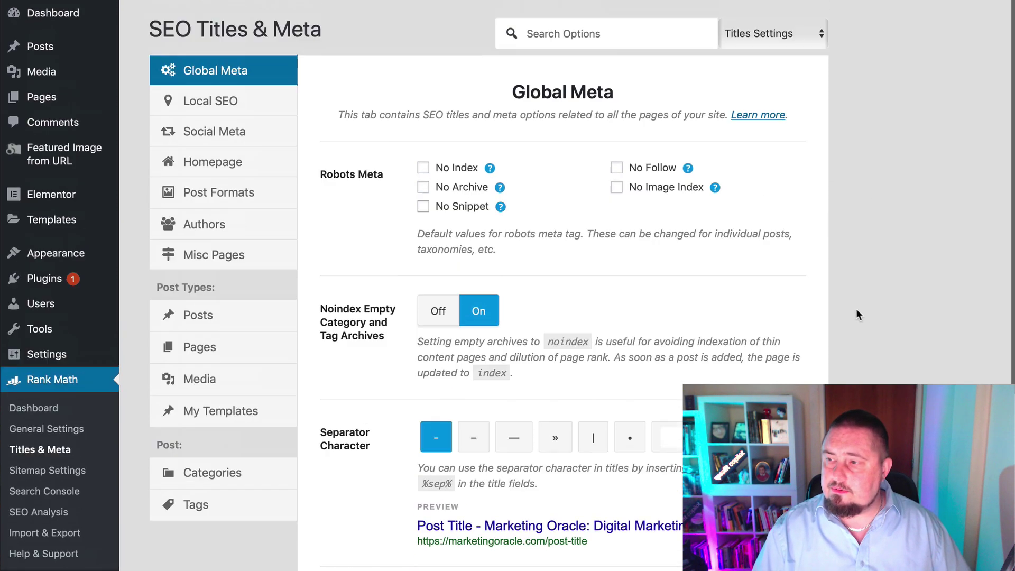
# Step: Examine the remaining Global Meta settings, including empty archive noindexing, separator character, title capitalization, OpenGraph thumbnail and Twitter card type
pyautogui.scroll(-3, 867, 317)
pyautogui.scroll(-1, 850, 290)
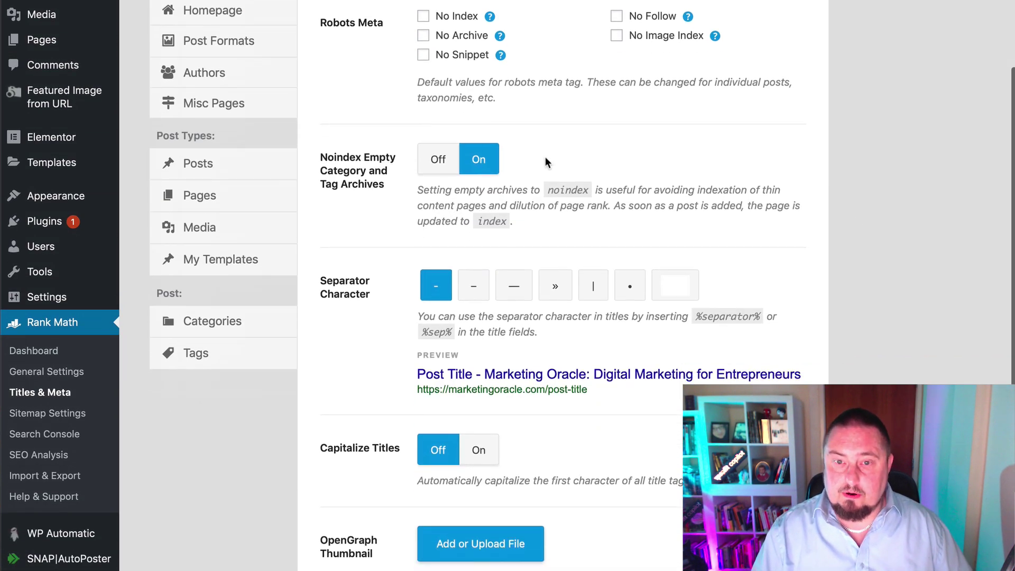
pyautogui.scroll(-2, 465, 169)
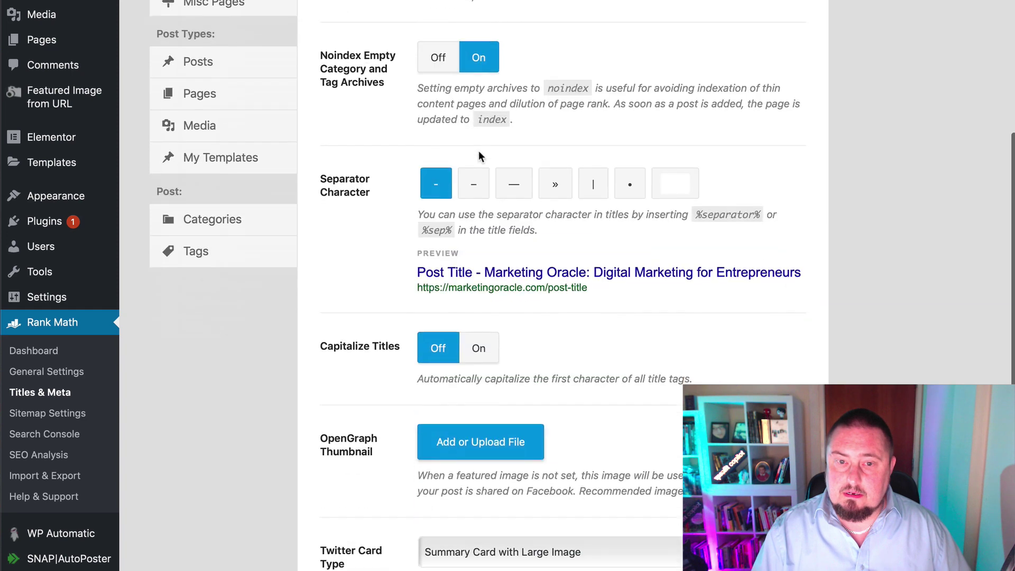
pyautogui.scroll(-2, 555, 222)
pyautogui.scroll(5, 582, 222)
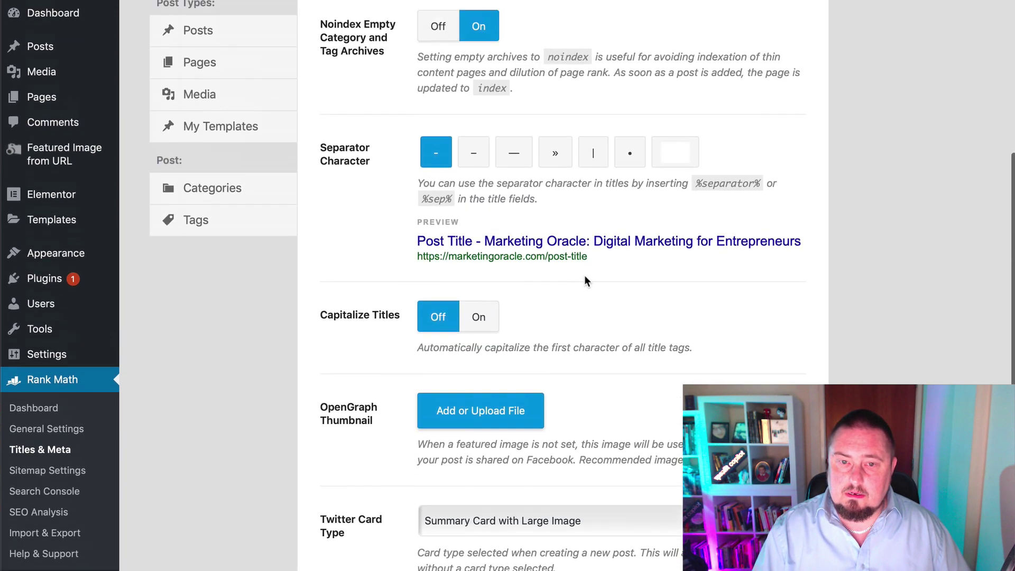
# Step: Look through the Categories settings for archive titles, descriptions, robots meta, SEO meta box and snippet data
pyautogui.click(232, 391)
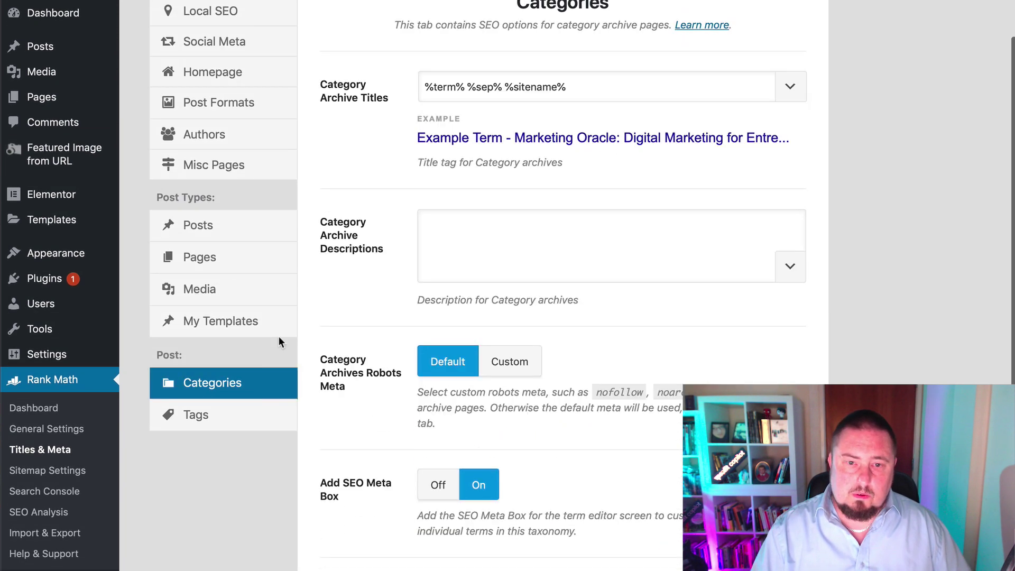
pyautogui.scroll(-1, 759, 373)
pyautogui.scroll(-1, 760, 373)
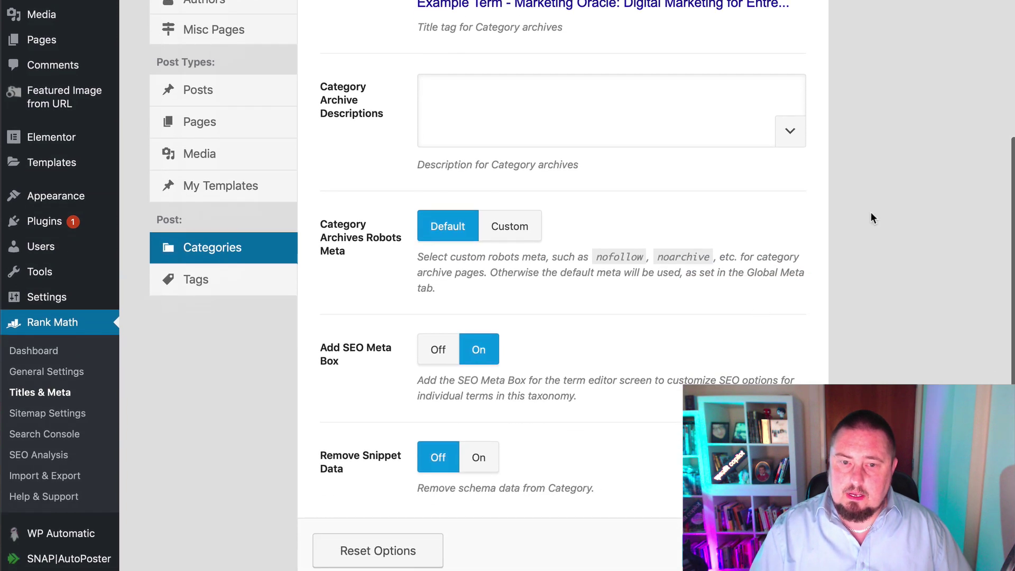
pyautogui.scroll(4, 665, 197)
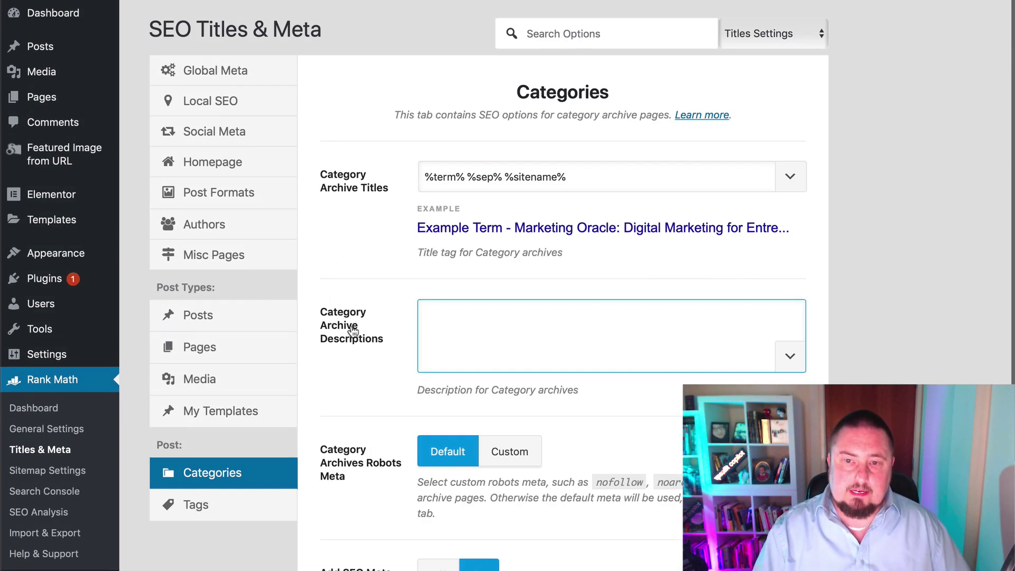
pyautogui.scroll(-1, 351, 317)
pyautogui.scroll(1, 254, 267)
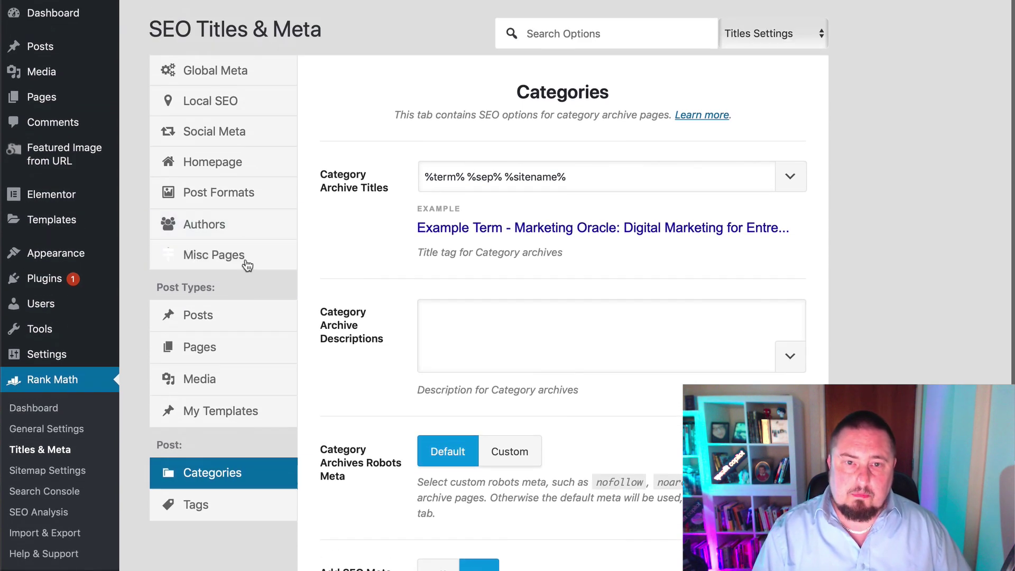
# Step: Check the Homepage section and look over the Local SEO organization details in Titles & Meta
pyautogui.click(232, 169)
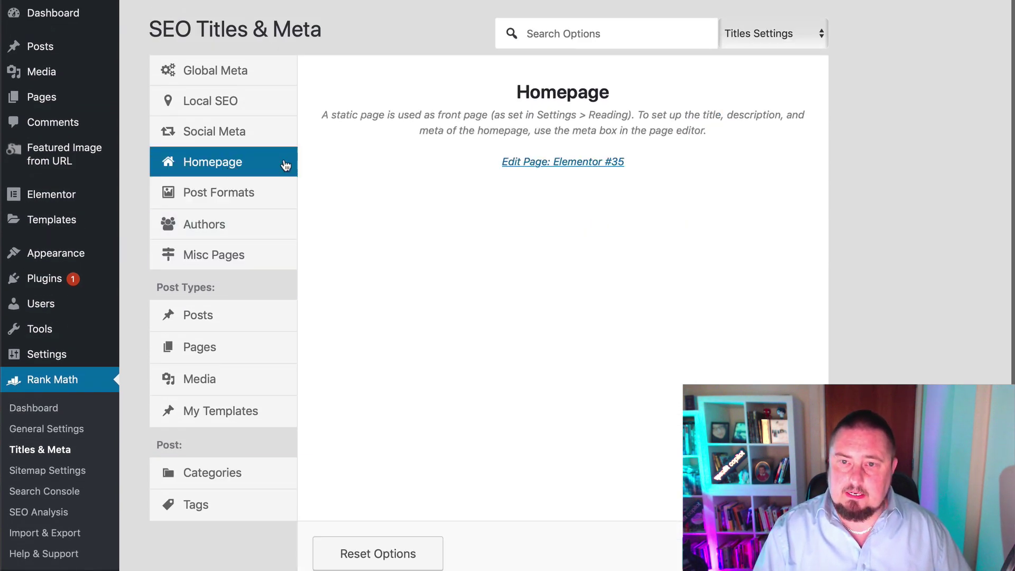
pyautogui.click(231, 100)
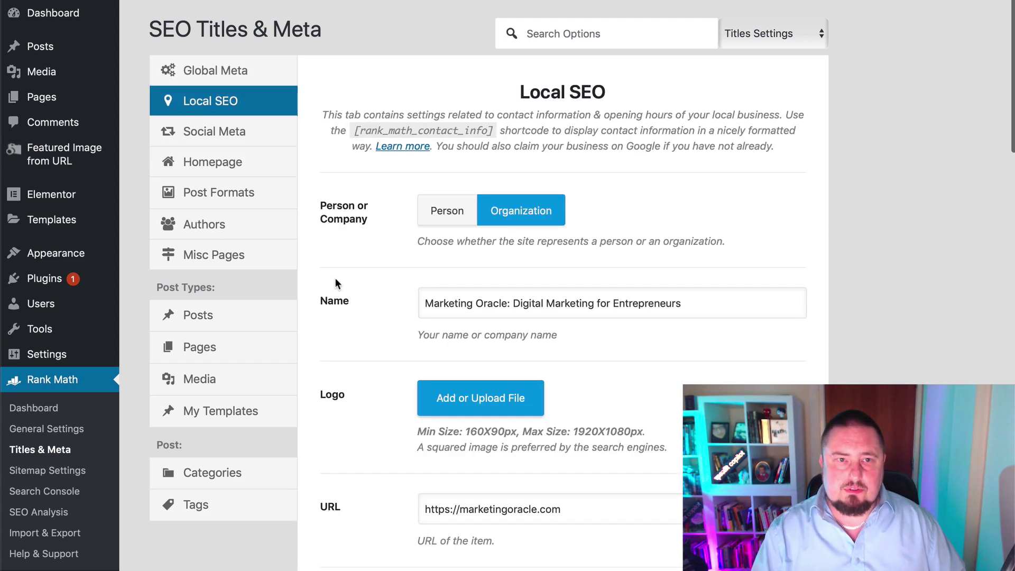
pyautogui.scroll(-3, 312, 201)
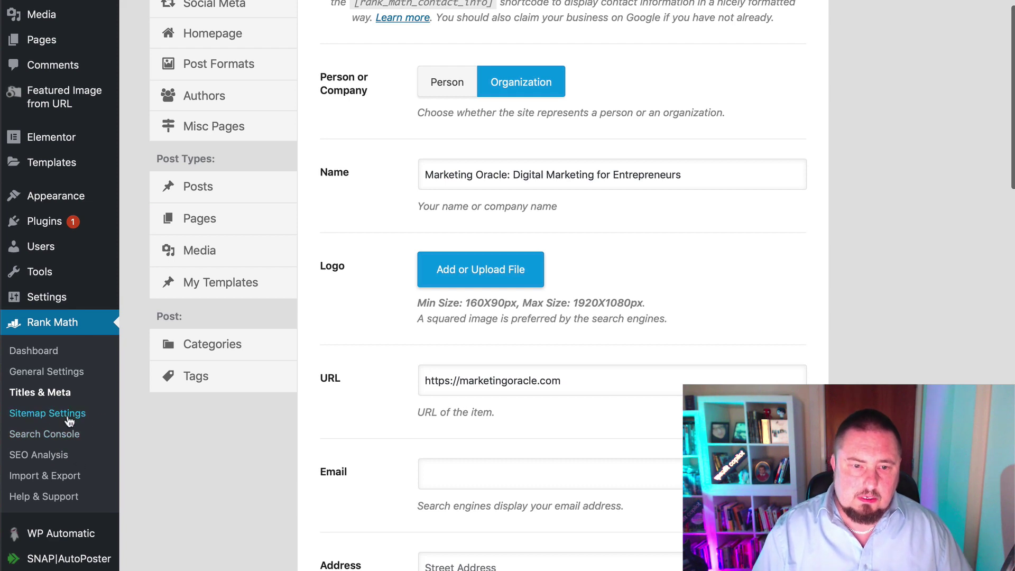
# Step: Go to SEO Analysis, leaving the Titles & Meta page without saving
pyautogui.click(50, 455)
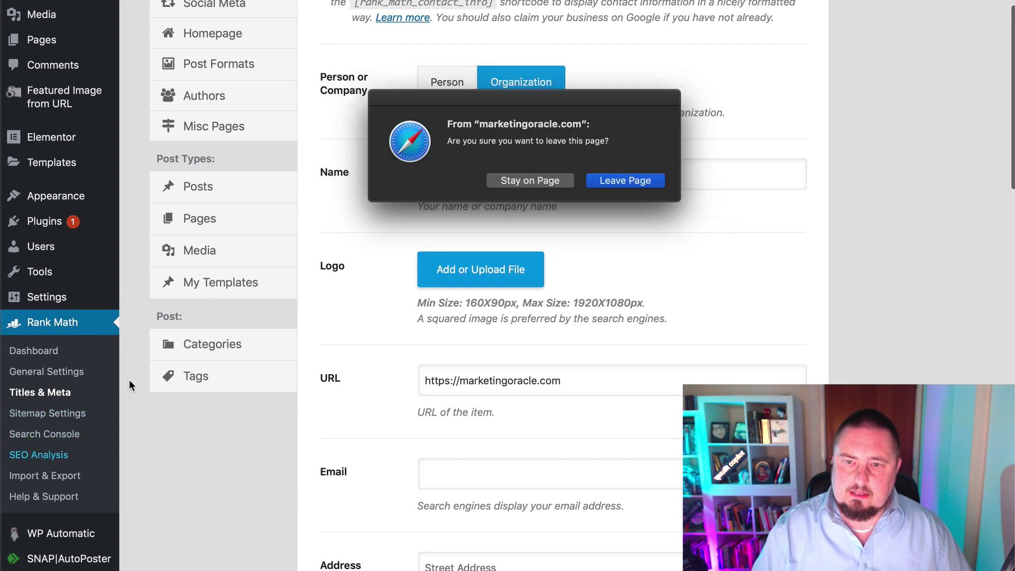
pyautogui.click(555, 181)
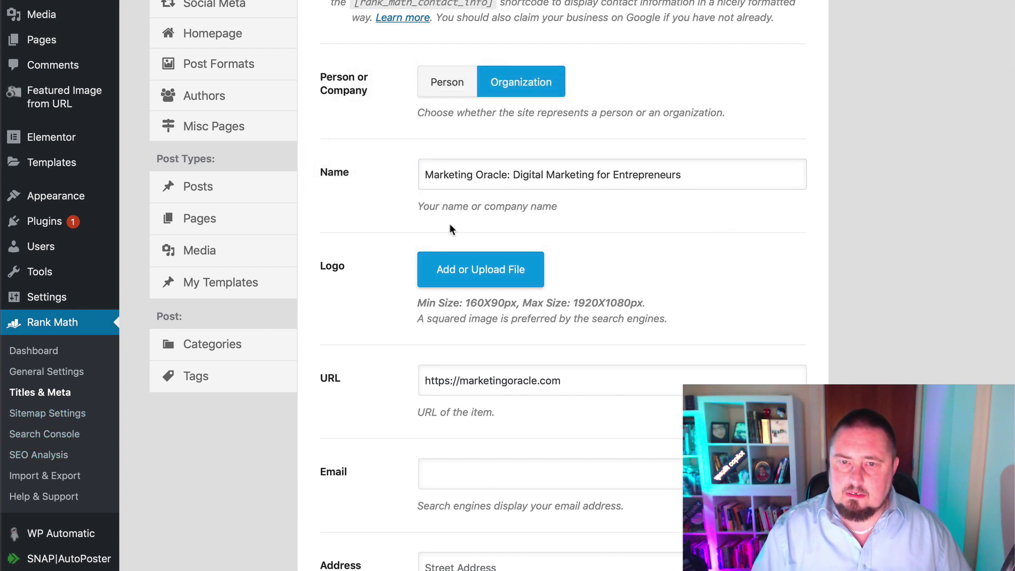
pyautogui.click(49, 456)
pyautogui.click(651, 182)
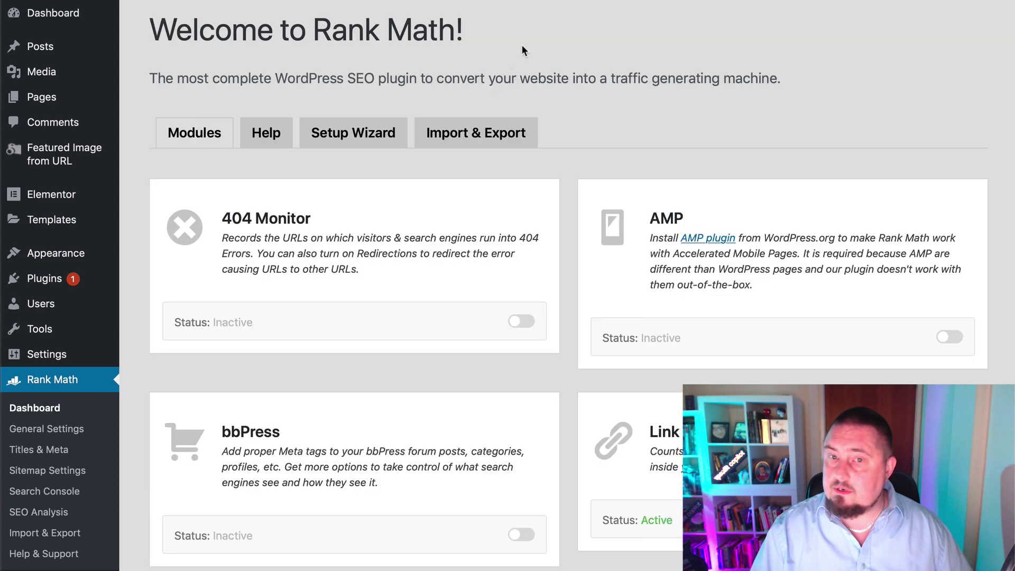
pyautogui.scroll(-2, 529, 116)
pyautogui.scroll(2, 512, 248)
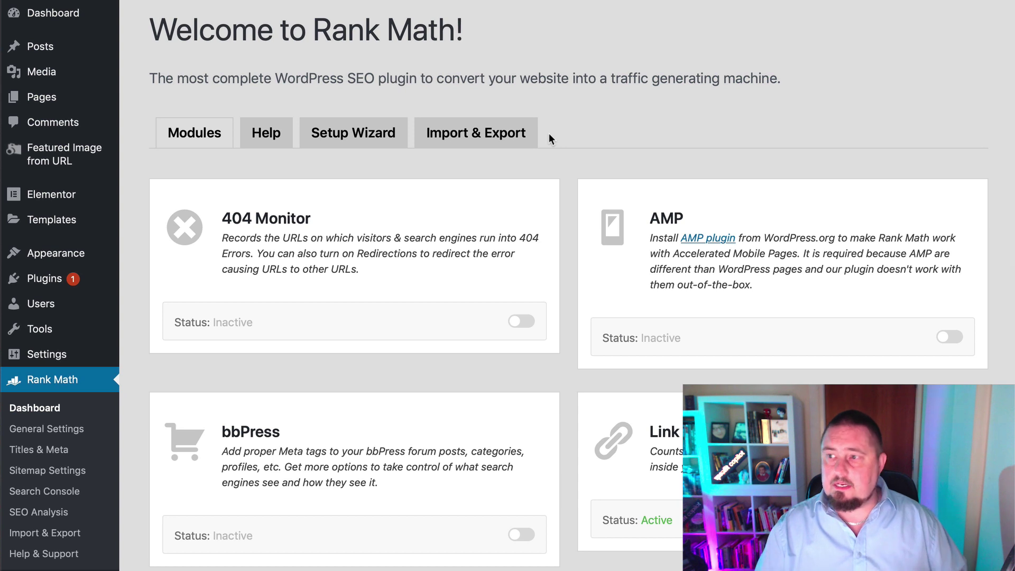
# Step: Start a new post, dismiss the block editor's welcome tip and examine the Rank Math SEO box down to the Basic SEO checks
pyautogui.moveTo(74, 50)
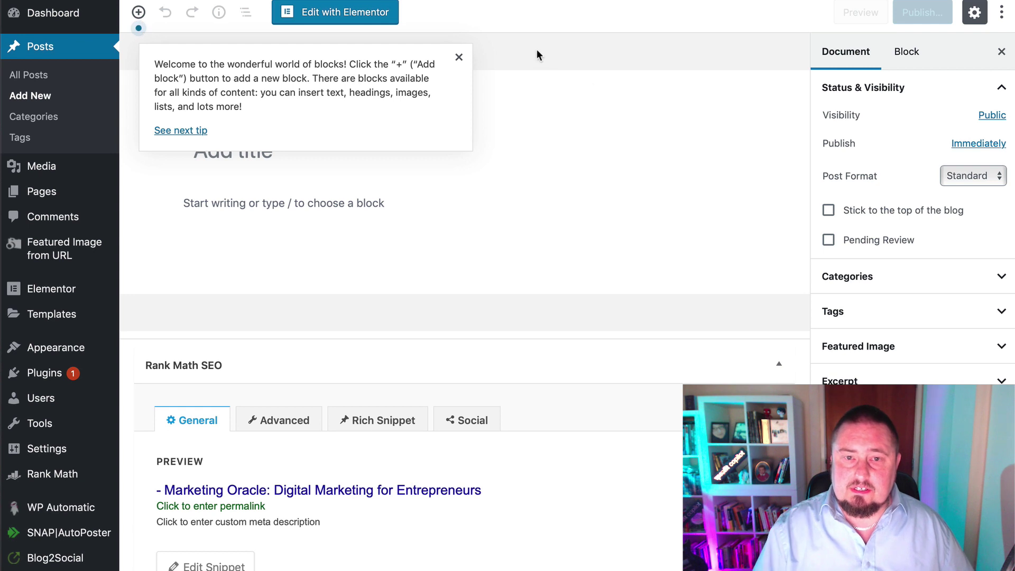
pyautogui.click(459, 57)
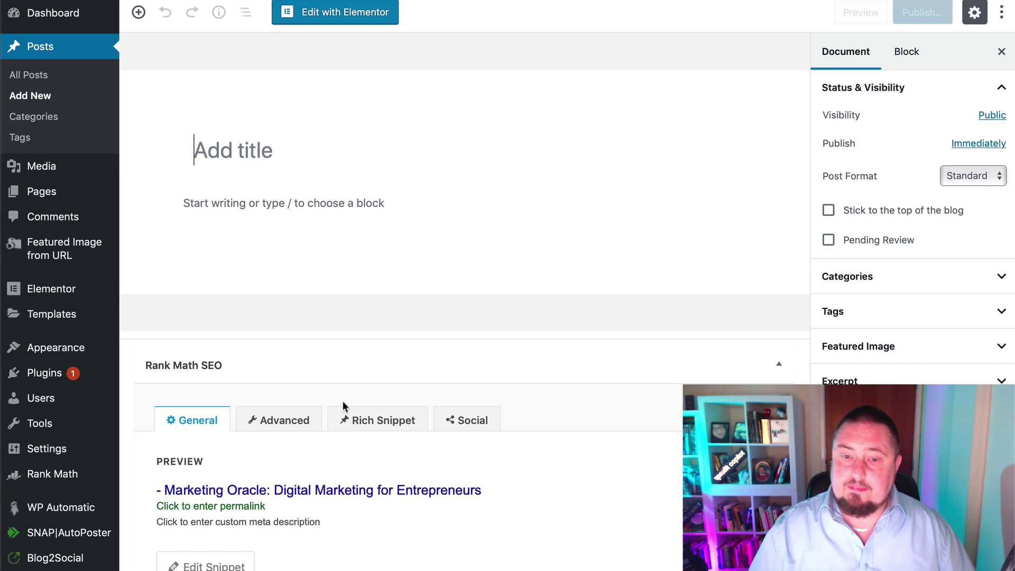
pyautogui.scroll(-7, 386, 356)
pyautogui.scroll(-6, 448, 431)
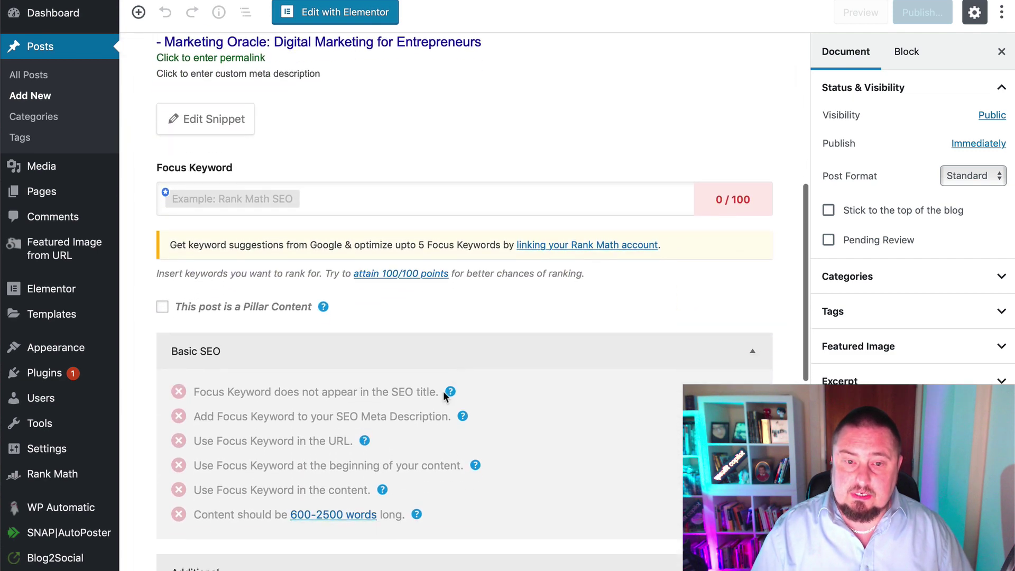
# Step: Read through the Additional, Title Readability and Content Readability checks in the new post's Rank Math SEO box
pyautogui.scroll(4, 457, 294)
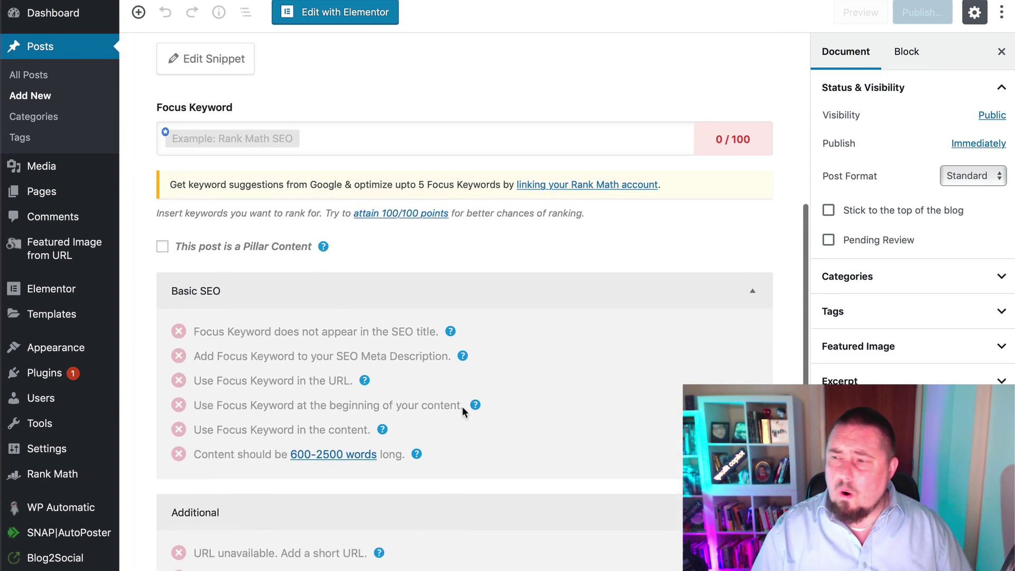
pyautogui.scroll(-5, 471, 482)
pyautogui.scroll(-6, 465, 291)
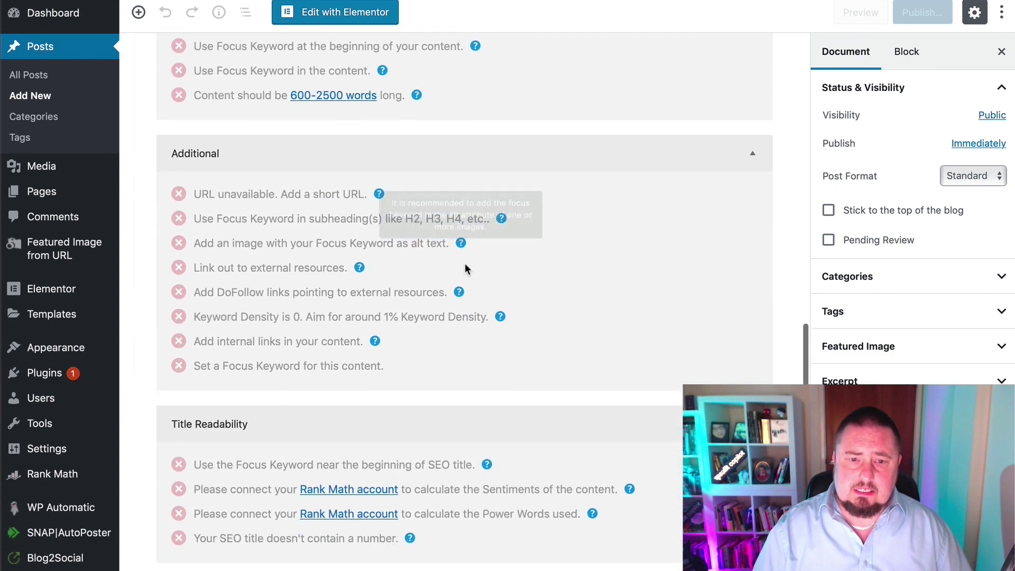
pyautogui.scroll(-2, 447, 385)
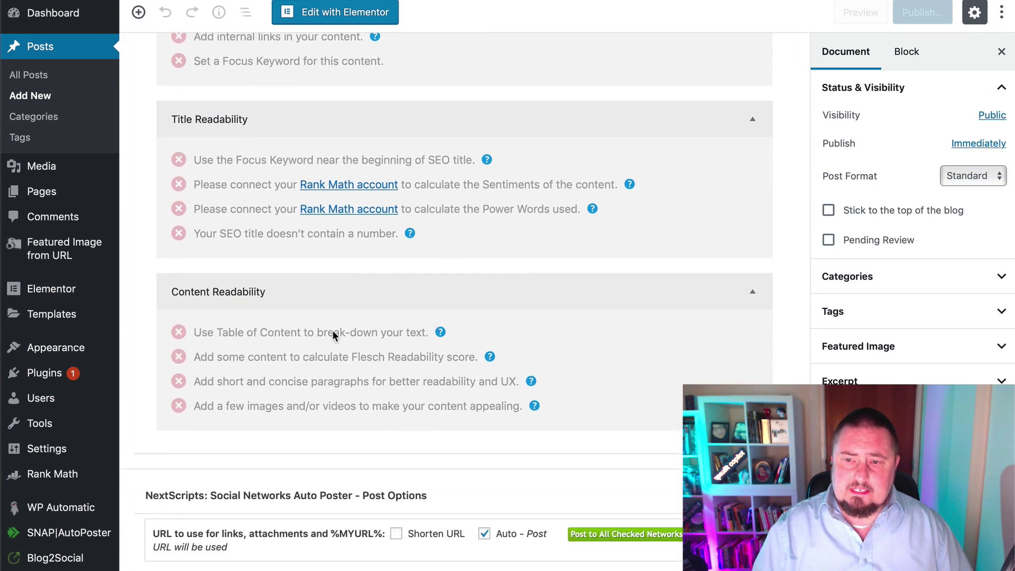
pyautogui.scroll(-1, 425, 456)
pyautogui.scroll(14, 425, 456)
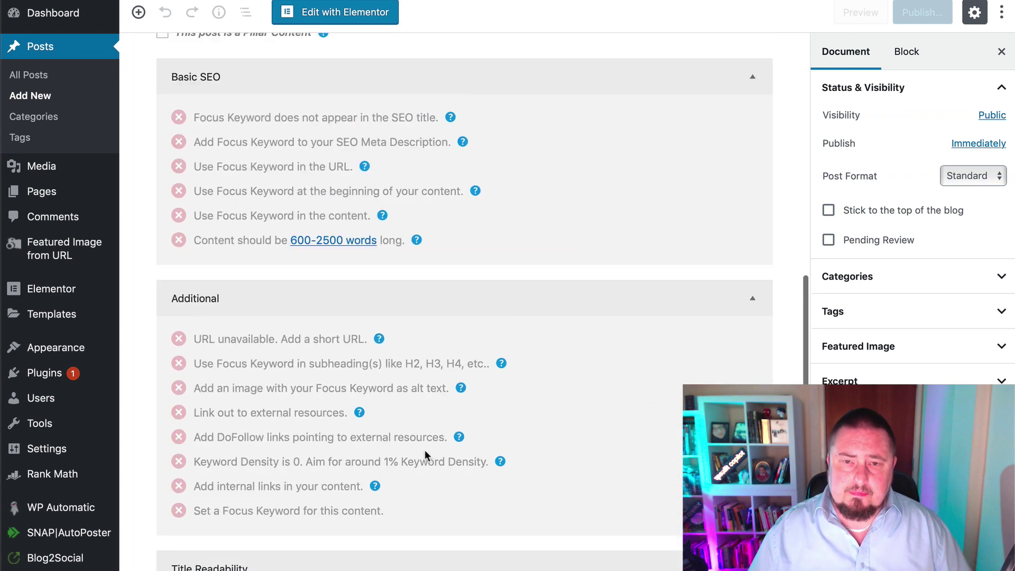
pyautogui.scroll(8, 425, 454)
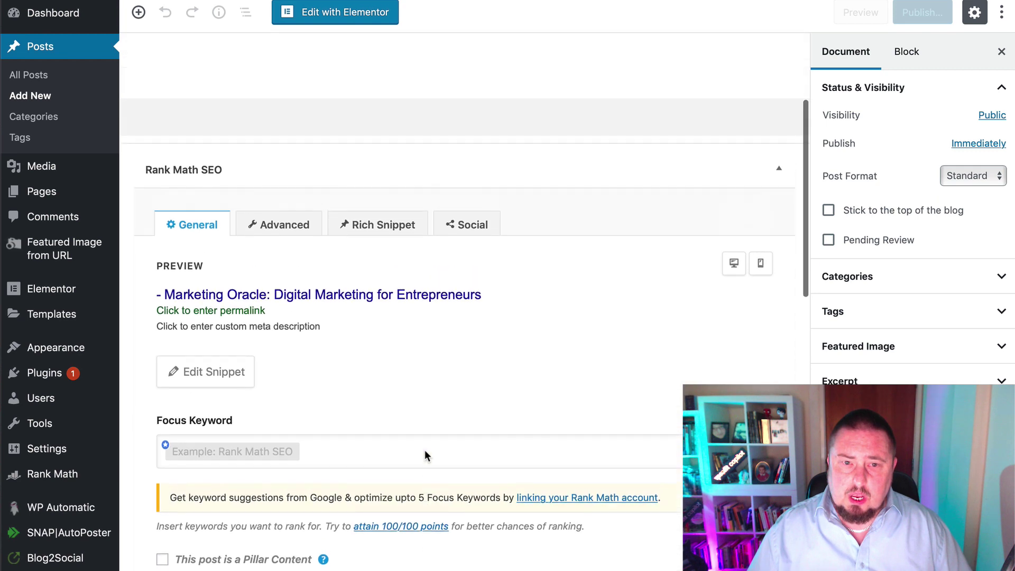
pyautogui.scroll(2, 424, 451)
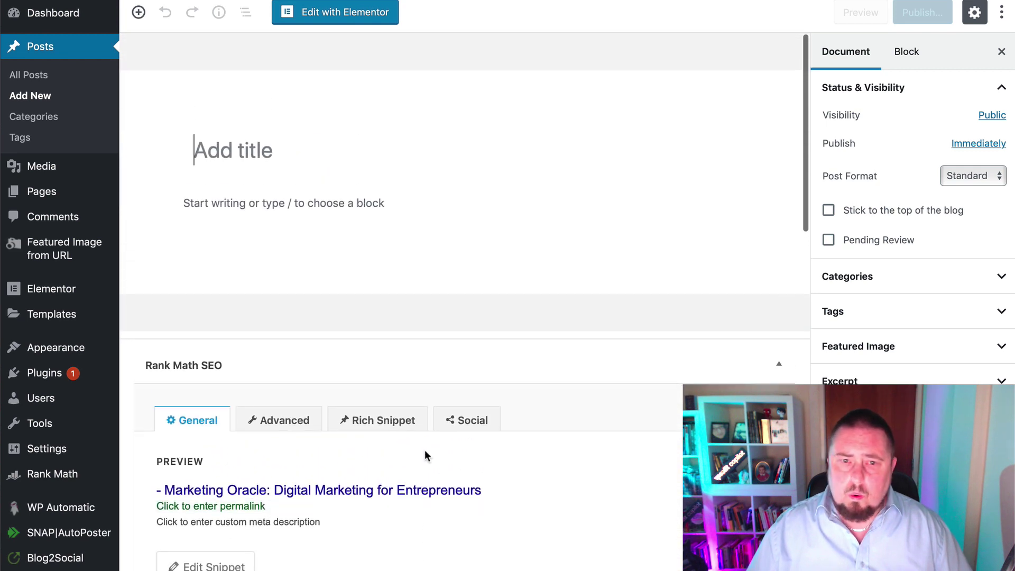
# Step: Look over the Advanced, Rich Snippet and Social sections of the Rank Math SEO box, including the Facebook image, title and description fields
pyautogui.scroll(-6, 424, 449)
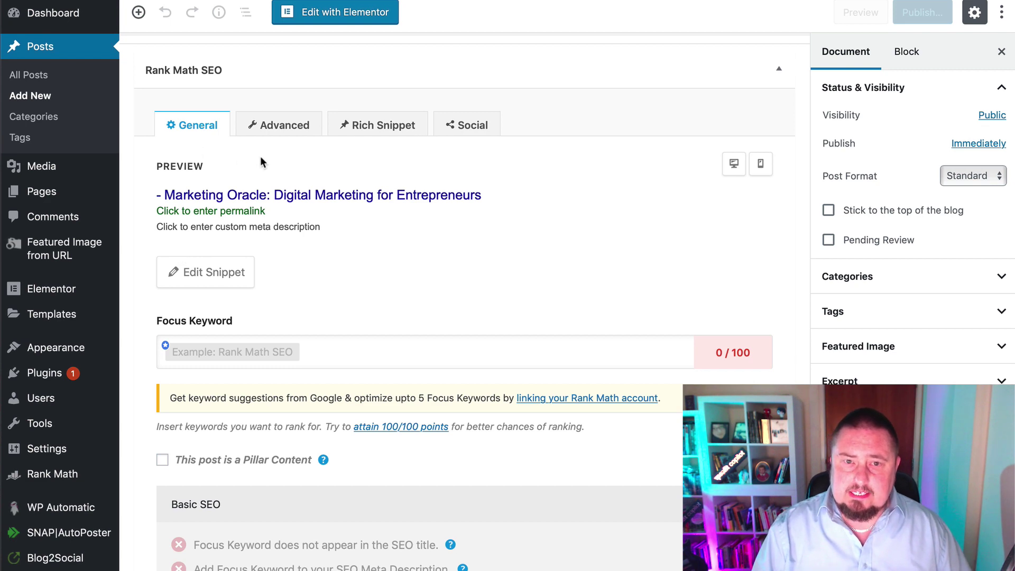
pyautogui.scroll(-1, 263, 161)
pyautogui.click(294, 104)
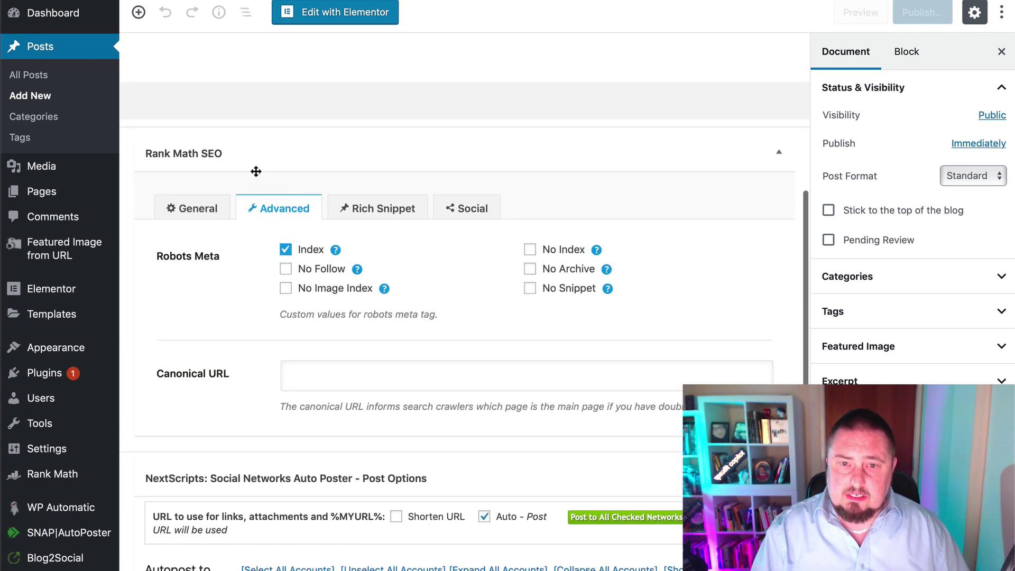
pyautogui.click(376, 206)
pyautogui.click(452, 208)
pyautogui.scroll(-4, 317, 185)
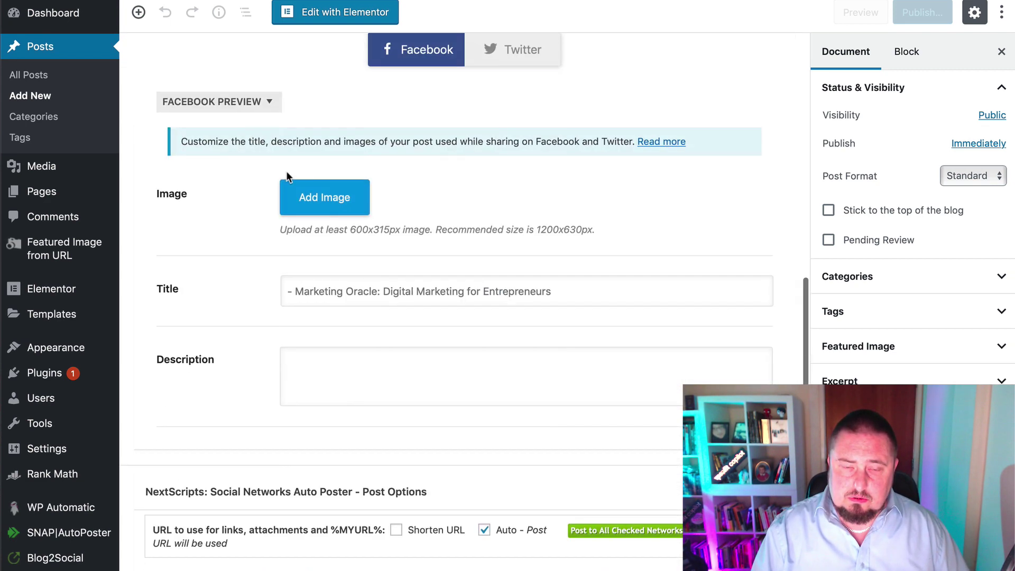
pyautogui.scroll(5, 308, 93)
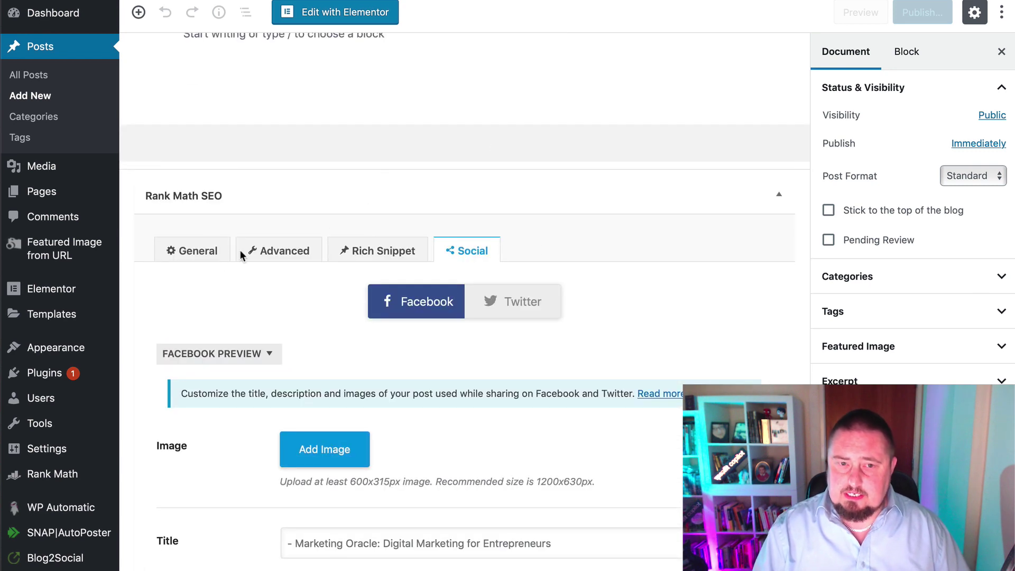
# Step: Return to the General section and examine the Focus Keyword field, the Pillar Content option and the Basic SEO checks
pyautogui.click(195, 250)
pyautogui.scroll(-5, 270, 241)
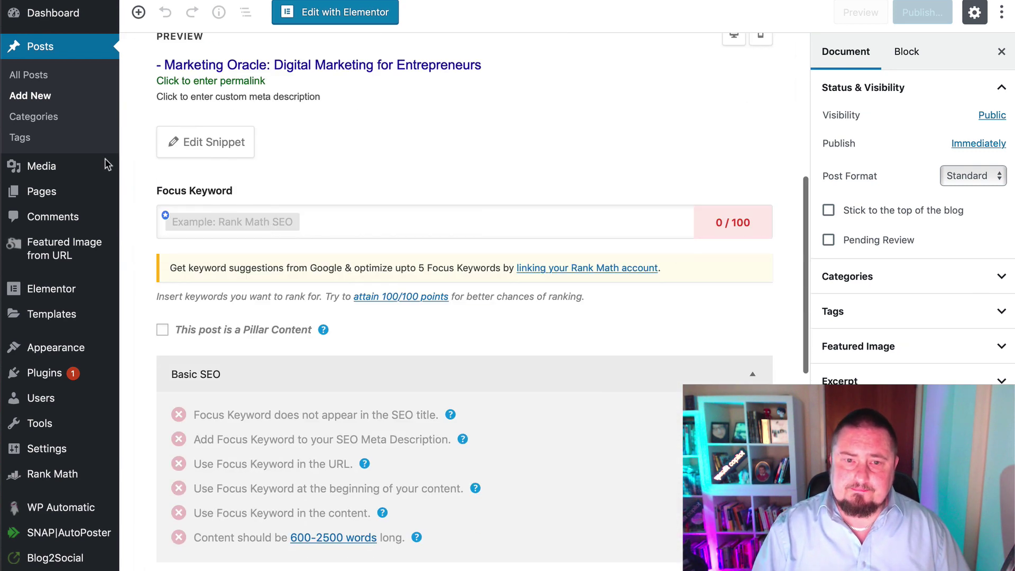
pyautogui.click(232, 225)
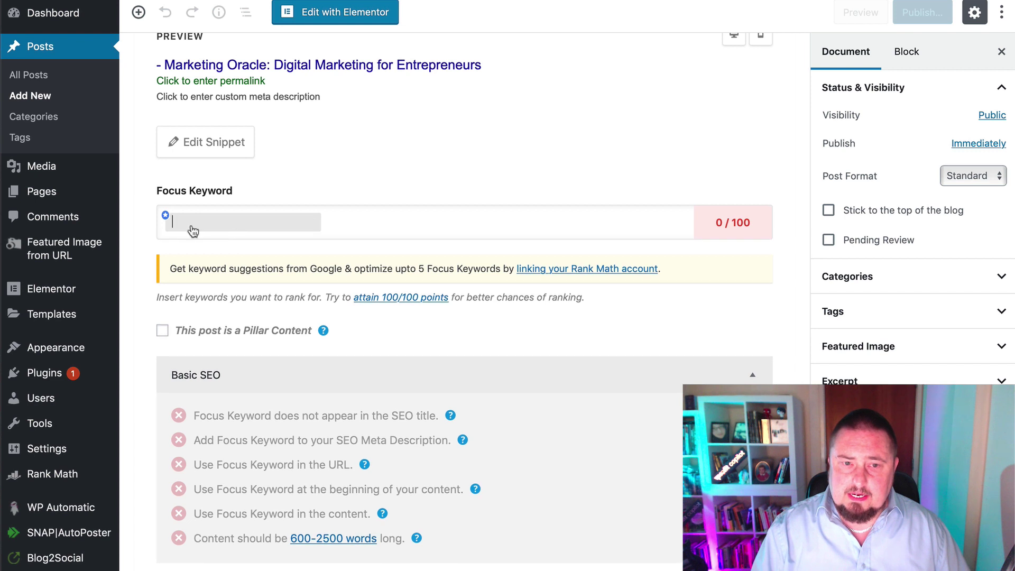
pyautogui.scroll(-3, 244, 212)
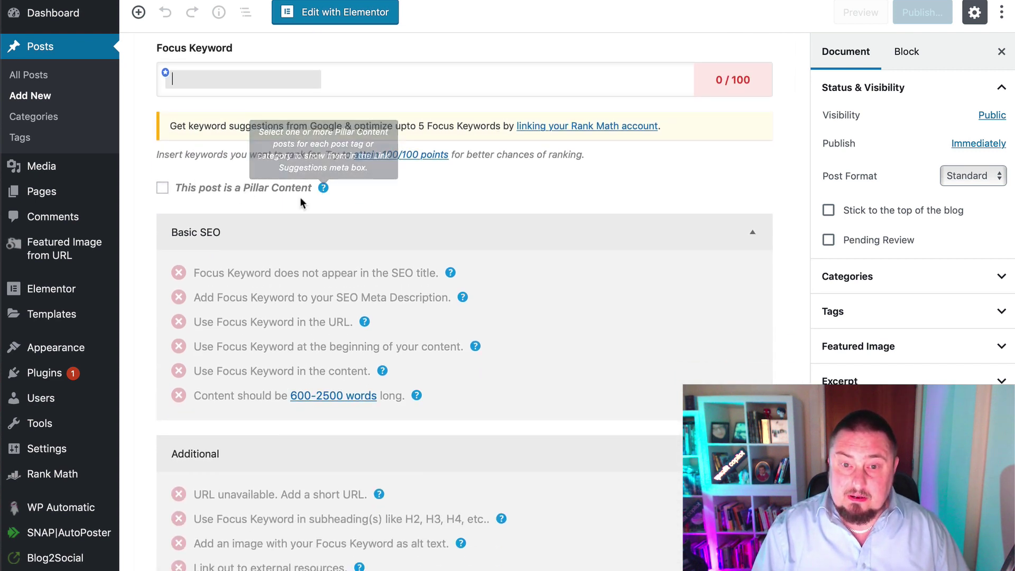
pyautogui.scroll(-2, 317, 290)
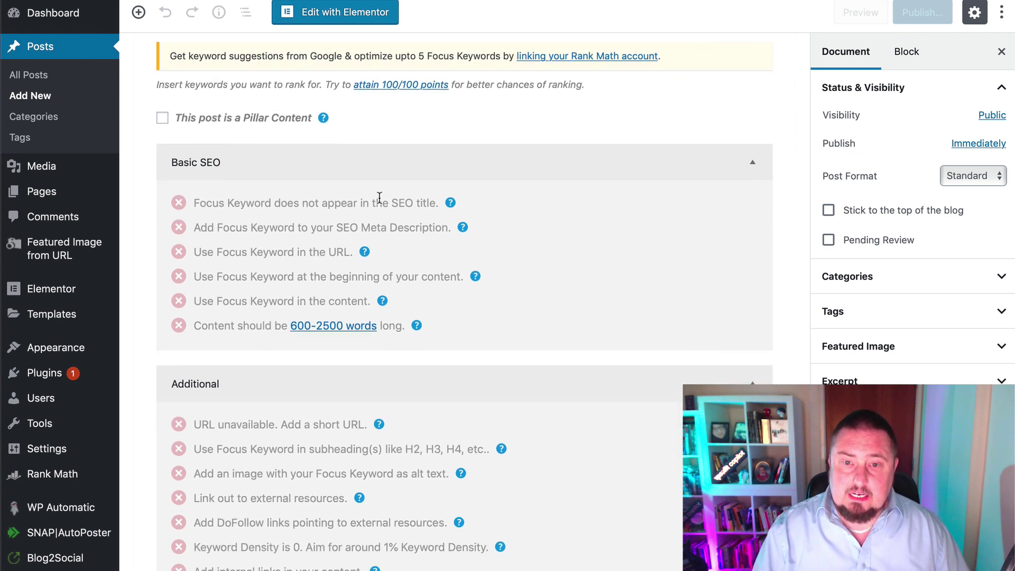
pyautogui.scroll(-1, 231, 214)
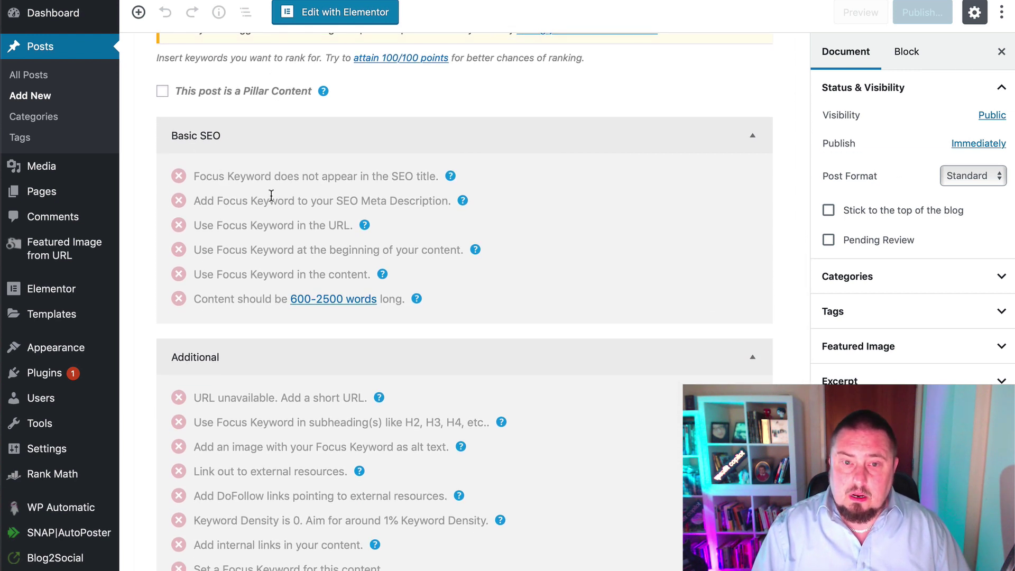
pyautogui.scroll(-3, 280, 247)
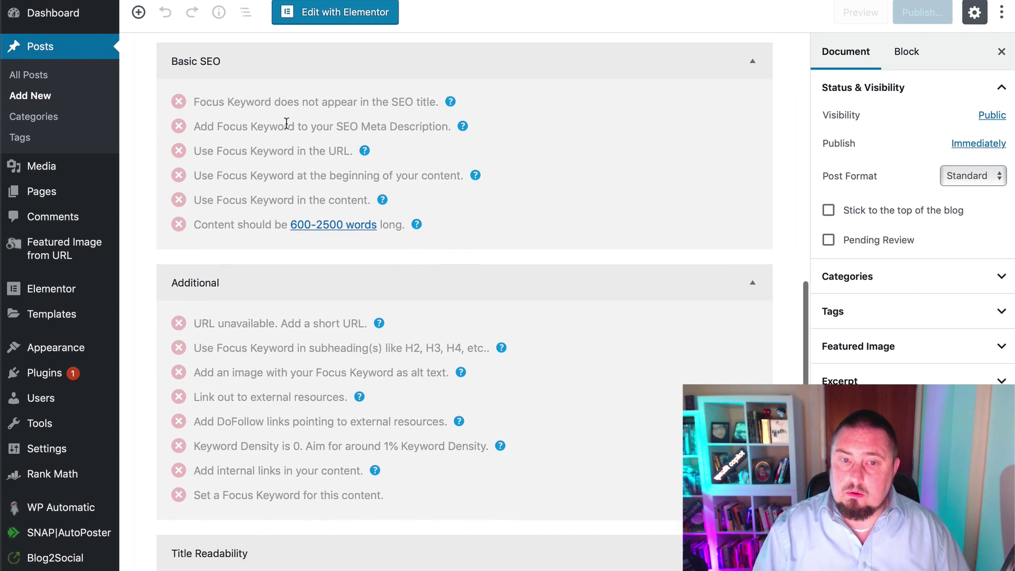
# Step: Highlight the Basic SEO checks on the SEO title and meta description, and read on to the Title and Content Readability checks
pyautogui.moveTo(192, 100); pyautogui.dragTo(442, 97)
pyautogui.click(442, 97)
pyautogui.moveTo(194, 123); pyautogui.dragTo(391, 126)
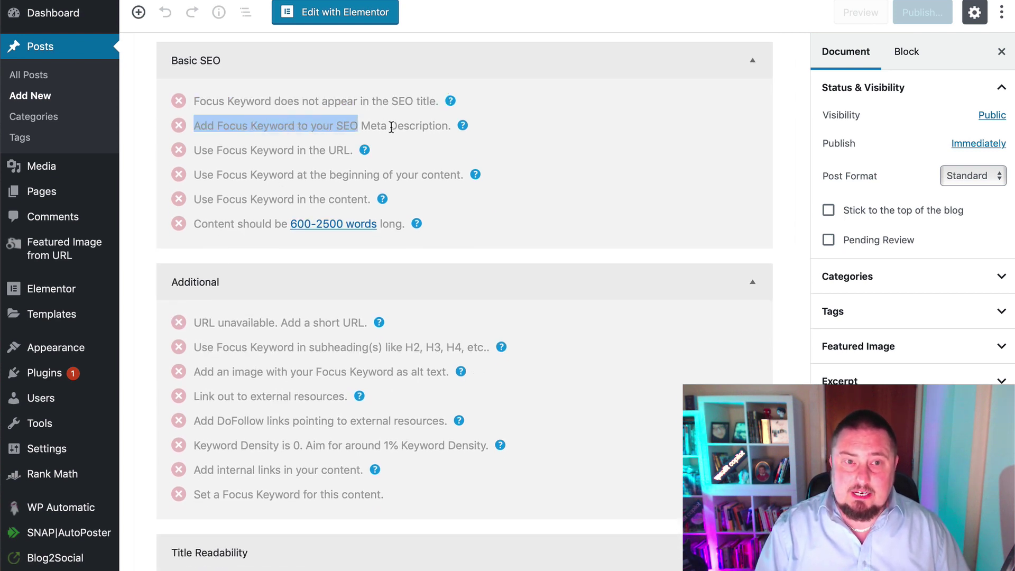
pyautogui.tripleClick(463, 125)
pyautogui.click(262, 169)
pyautogui.scroll(-8, 239, 178)
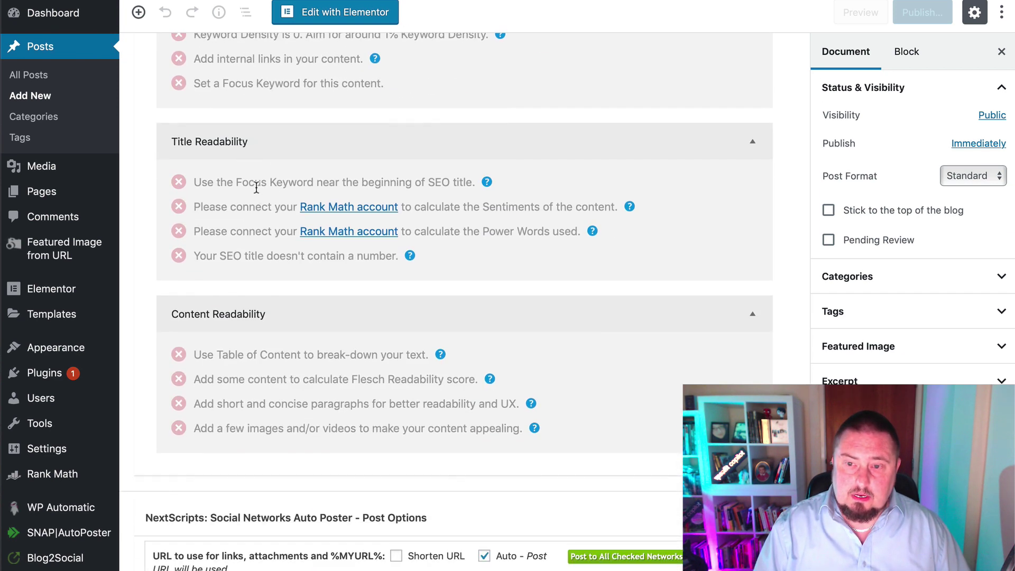
pyautogui.scroll(-1, 246, 242)
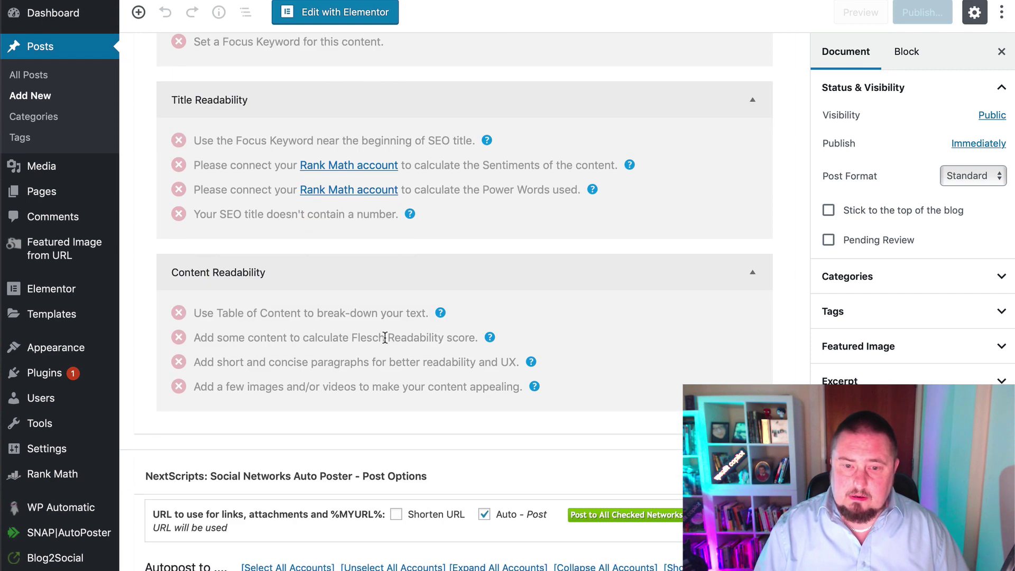
pyautogui.scroll(1, 385, 338)
pyautogui.scroll(12, 384, 341)
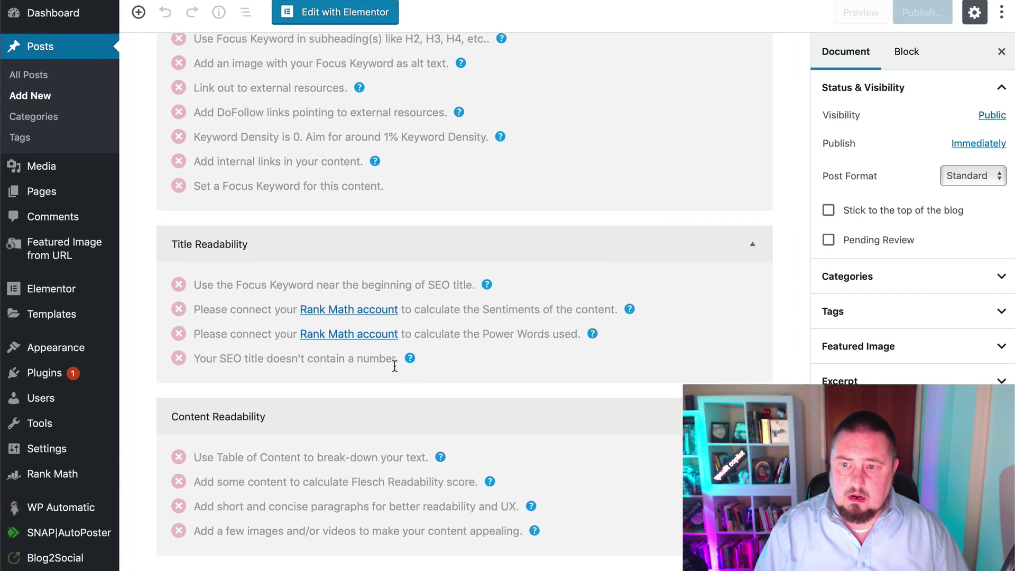
pyautogui.scroll(7, 390, 378)
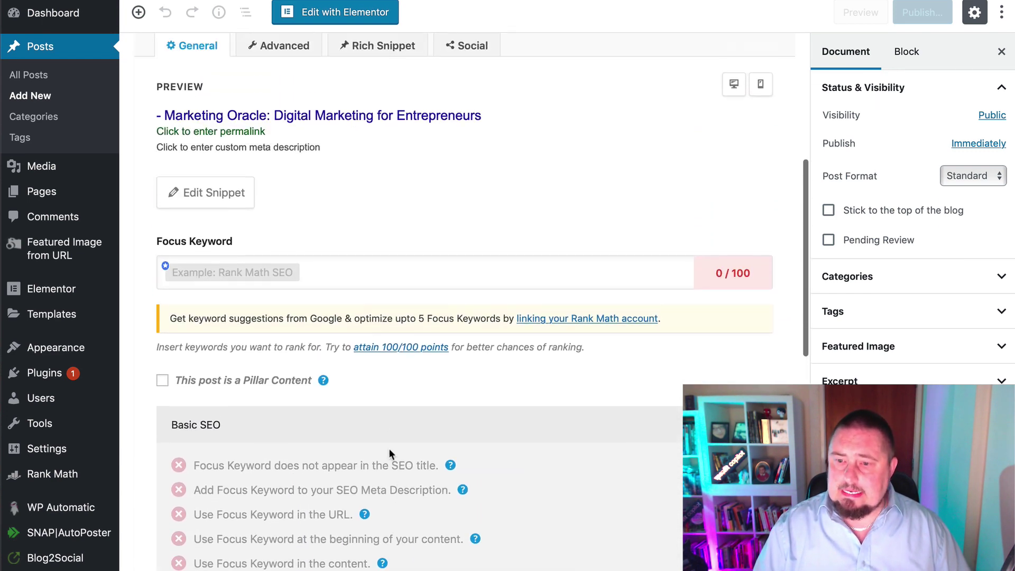
pyautogui.scroll(7, 341, 167)
pyautogui.scroll(-1, 358, 216)
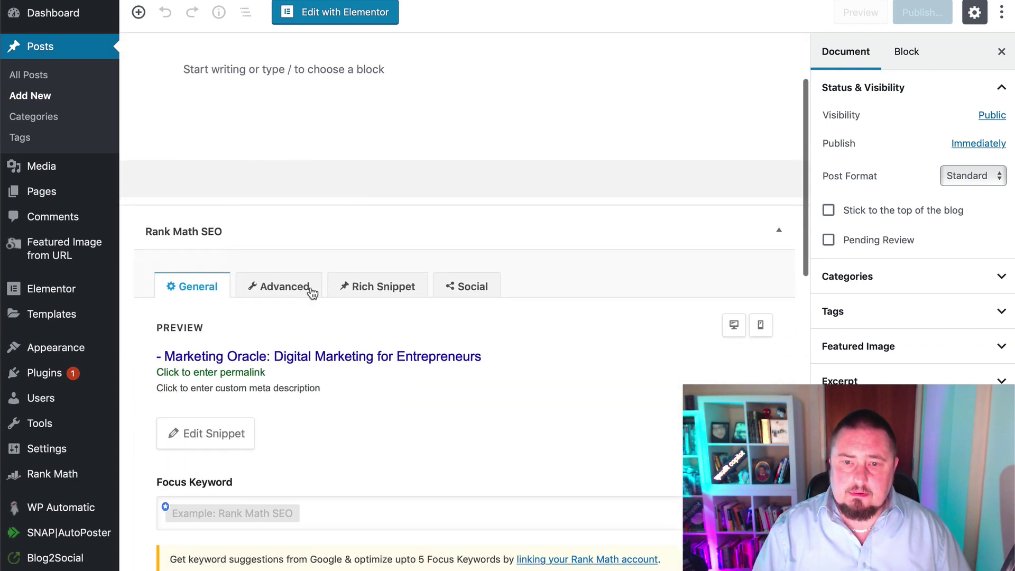
pyautogui.scroll(-2, 320, 264)
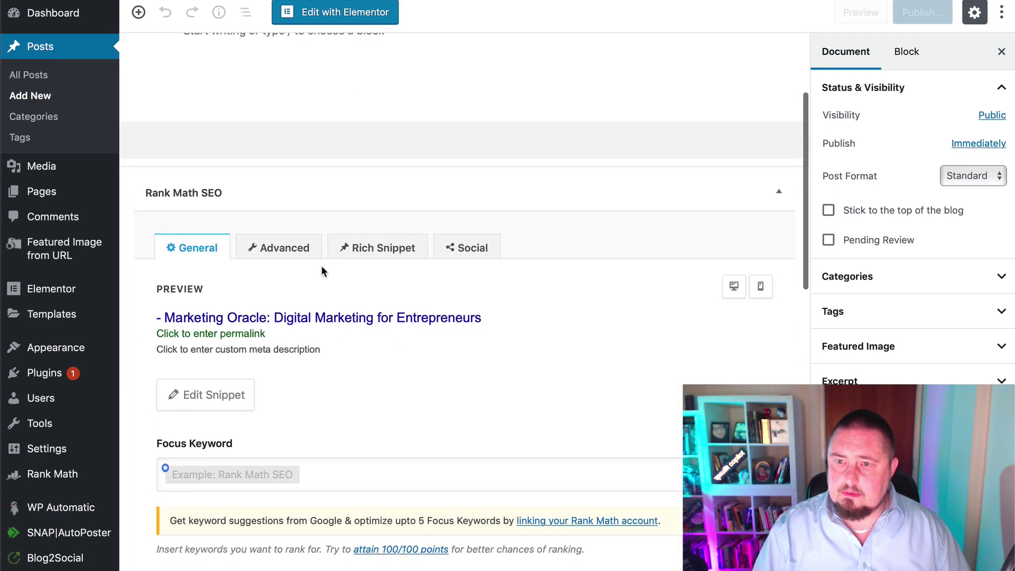
pyautogui.scroll(-3, 327, 249)
pyautogui.scroll(-2, 344, 267)
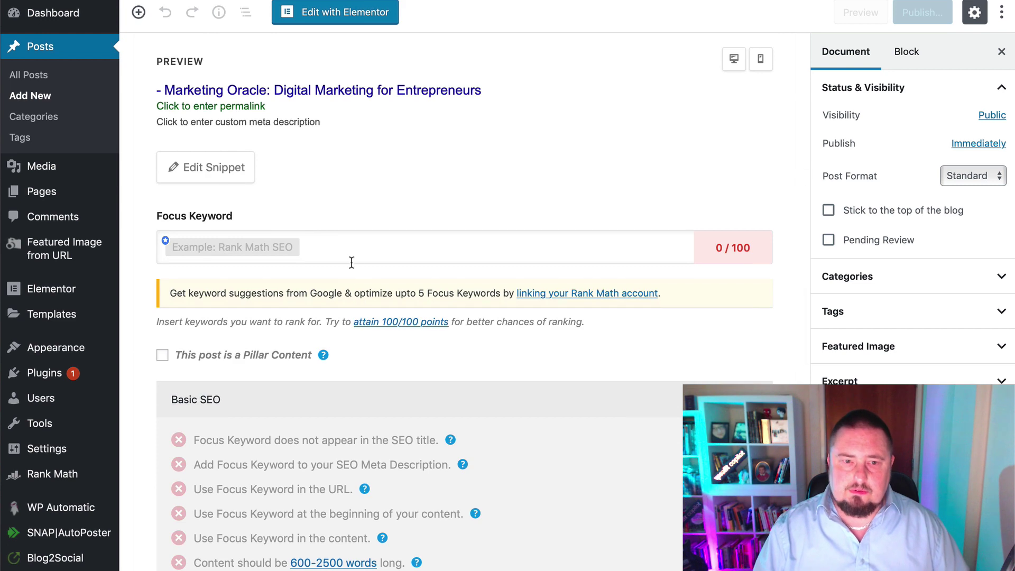
pyautogui.scroll(2, 353, 248)
pyautogui.scroll(5, 368, 296)
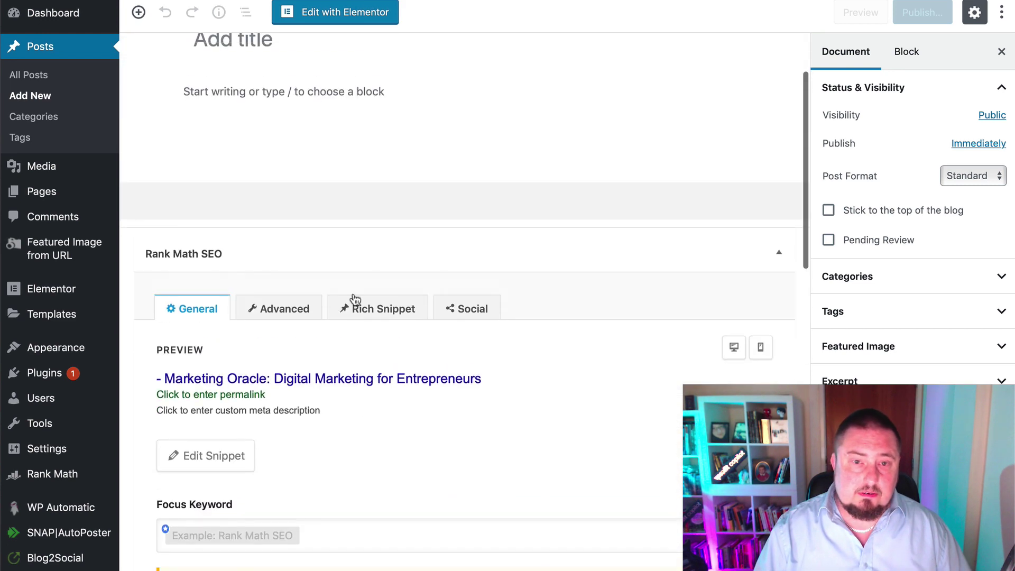
pyautogui.scroll(2, 357, 313)
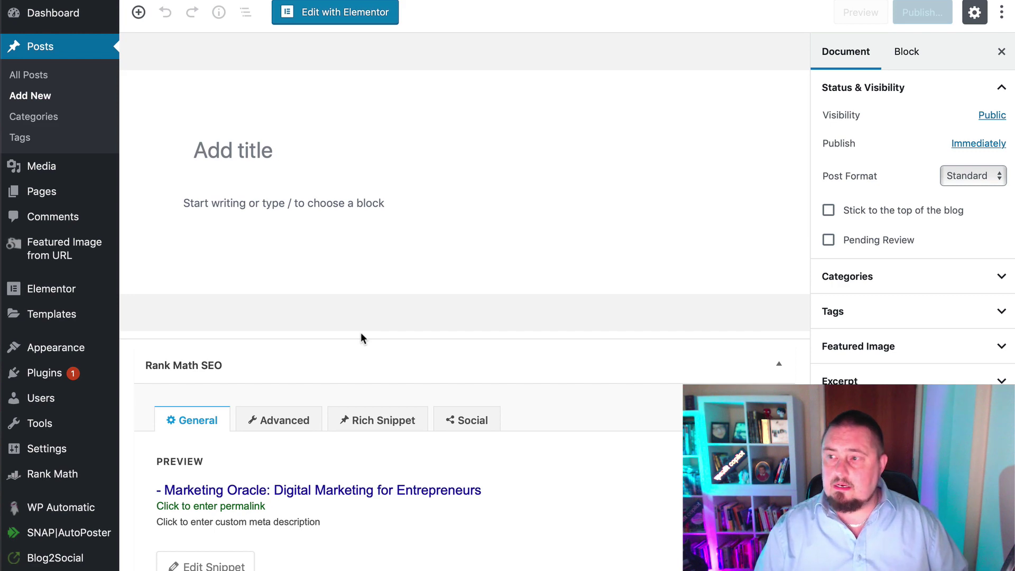
# Step: Review the snippet preview, Focus Keyword field, and the Basic SEO and Additional checks once more
pyautogui.scroll(-3, 326, 391)
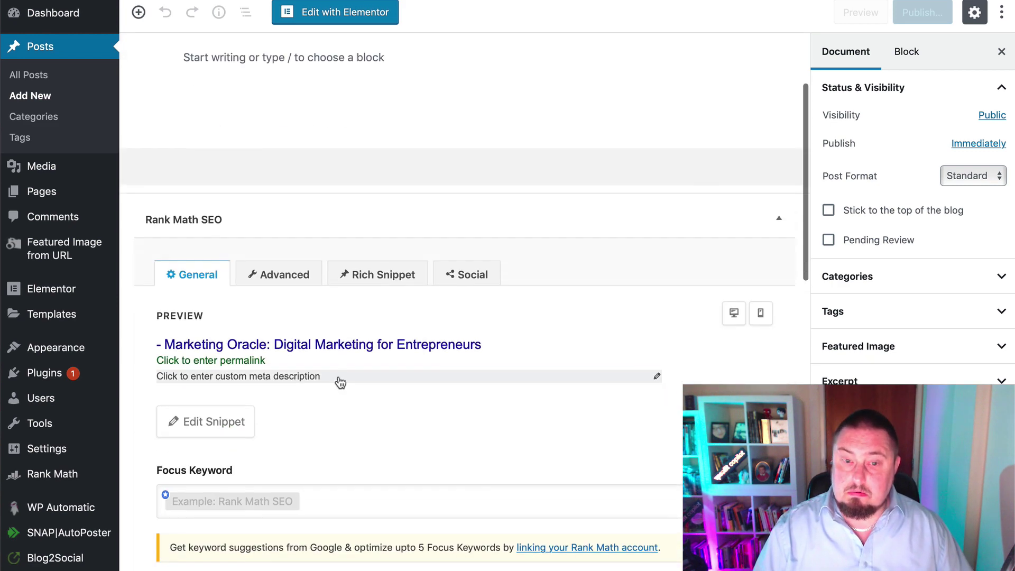
pyautogui.scroll(-2, 333, 431)
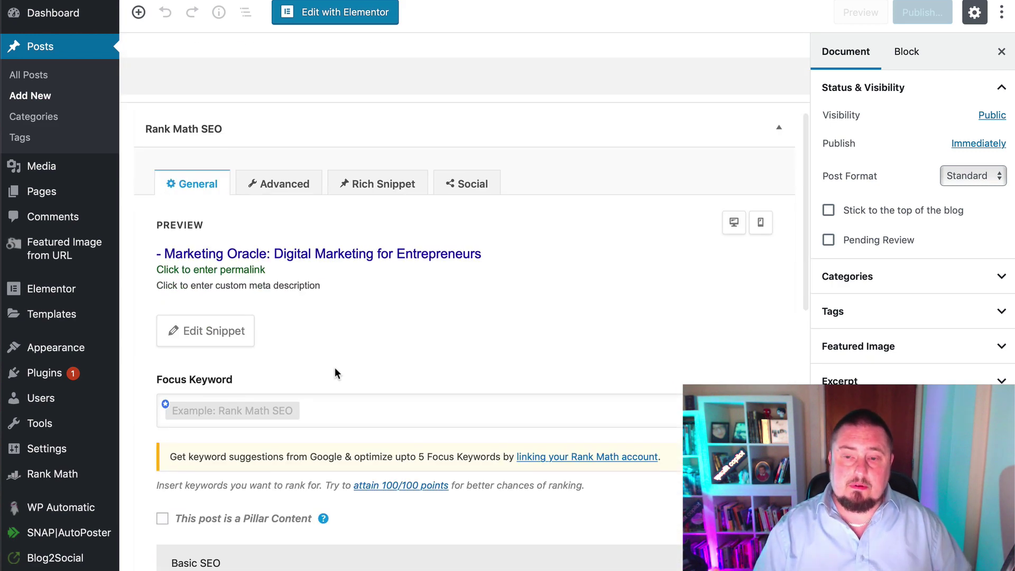
pyautogui.scroll(-2, 415, 322)
pyautogui.scroll(1, 451, 256)
pyautogui.scroll(-7, 423, 370)
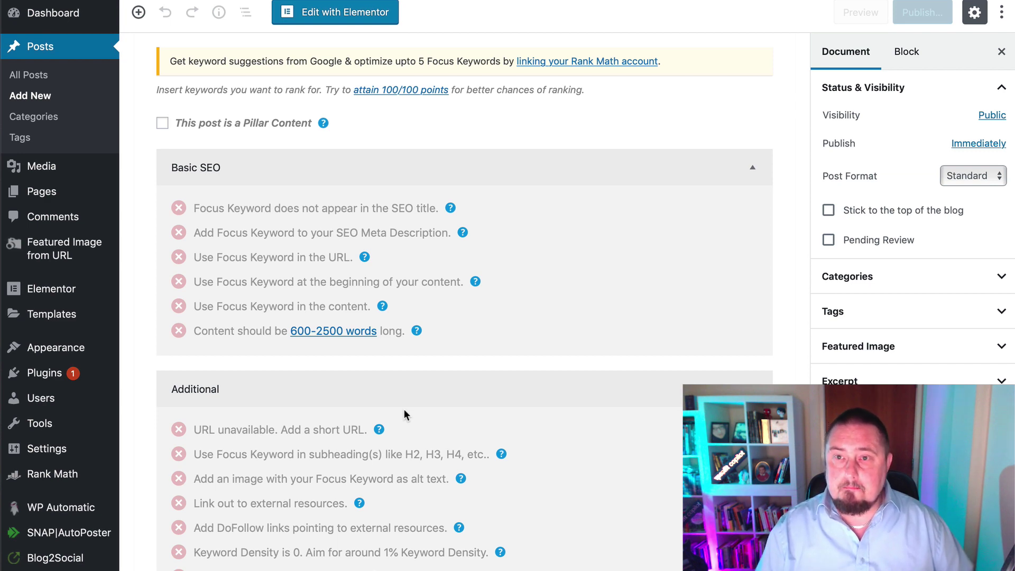
pyautogui.scroll(-4, 331, 396)
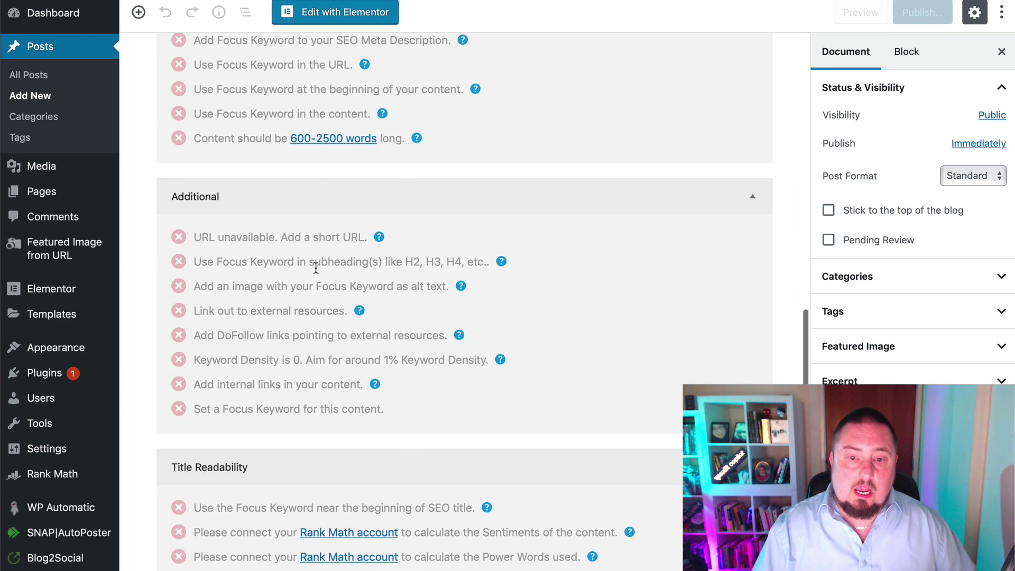
pyautogui.scroll(15, 340, 229)
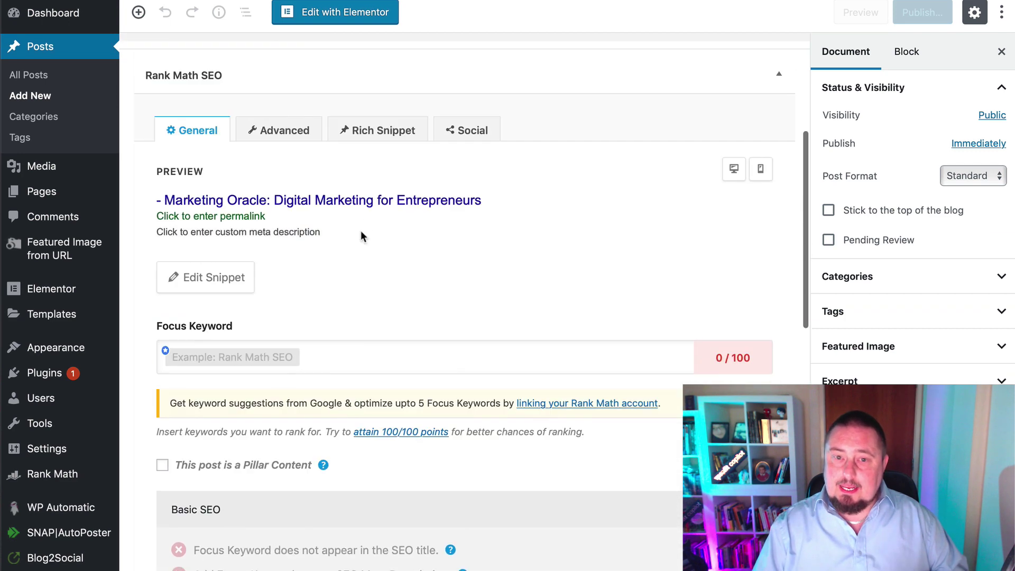